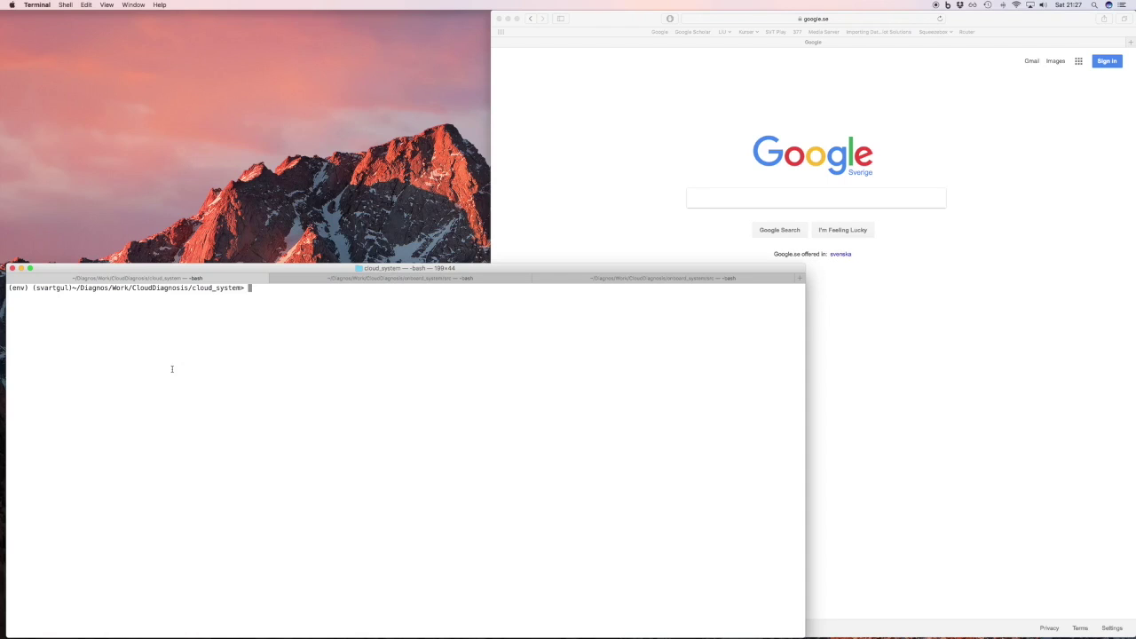
Launch ./uwsgi.sh in the cloud_system tab so uWSGI listens on port 9091.
{"action": "type", "text": "./uw"}
{"action": "key", "text": "Tab"}
{"action": "key", "text": "Return"}
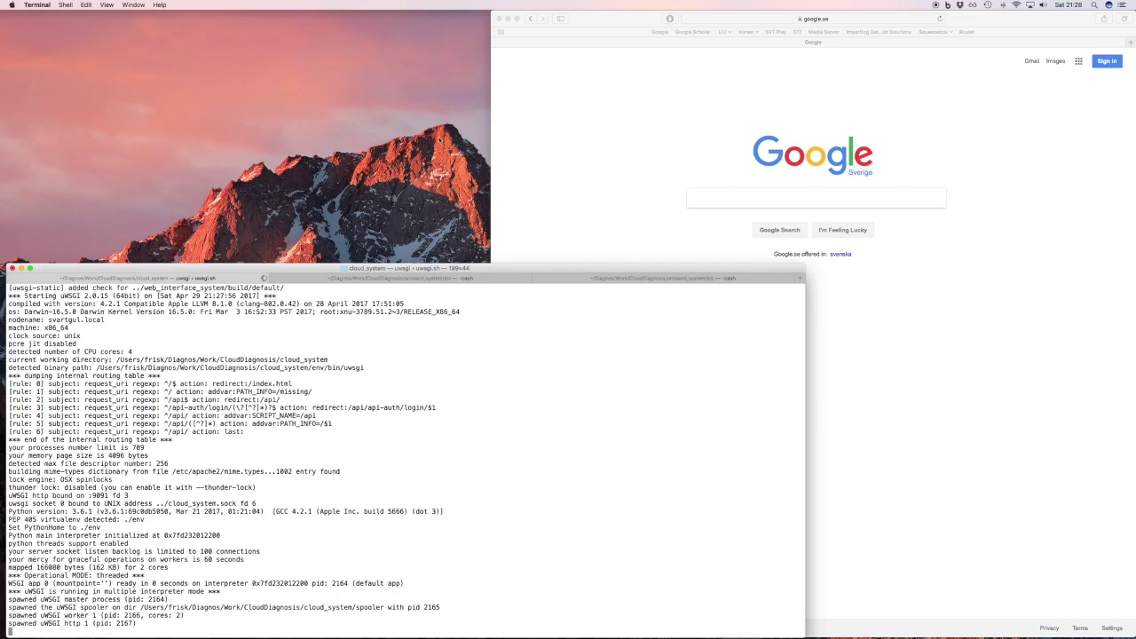
{"action": "left_click", "coordinate": [543, 133]}
Load the Distributed FDI site at localhost:9091.
{"action": "key", "text": "super+l"}
{"action": "type", "text": "local"}
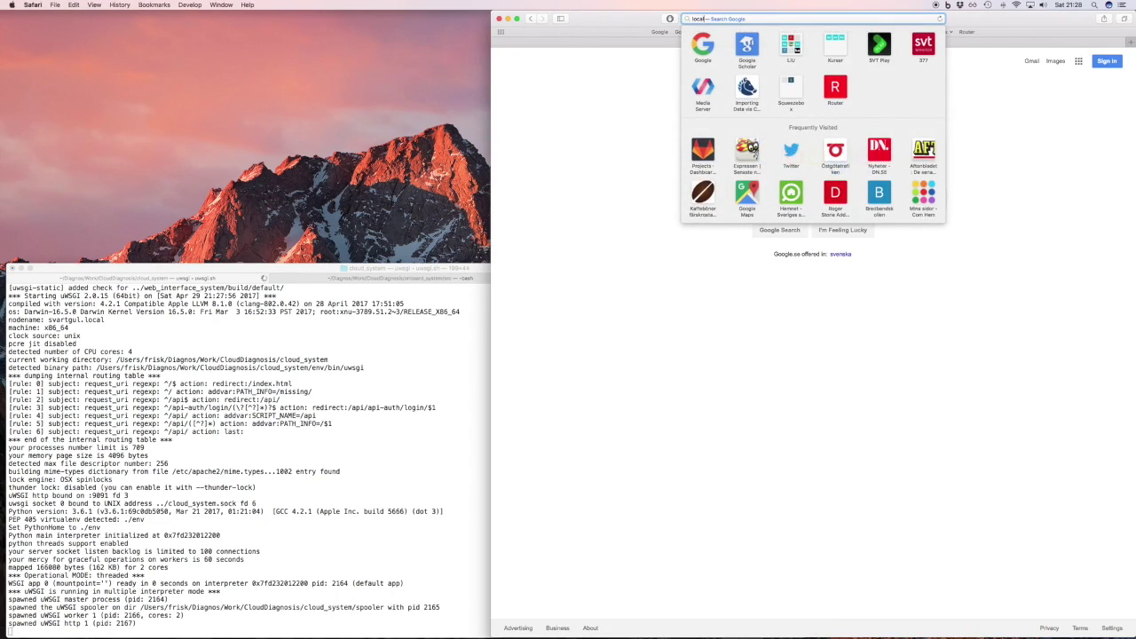
{"action": "type", "text": "host:90"}
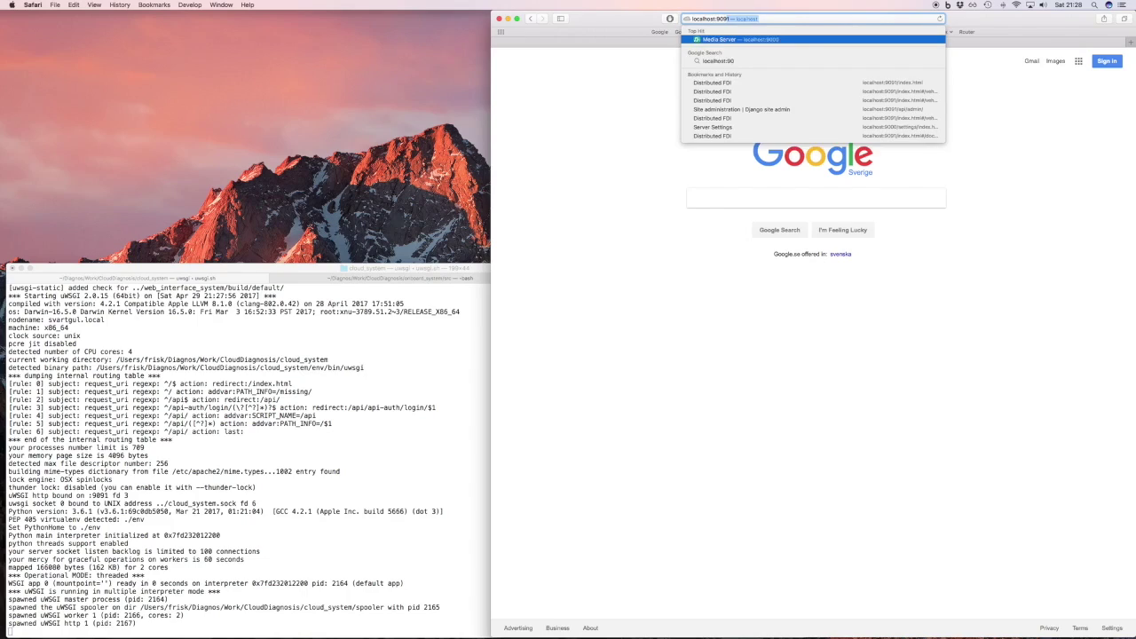
{"action": "type", "text": "91"}
{"action": "key", "text": "Return"}
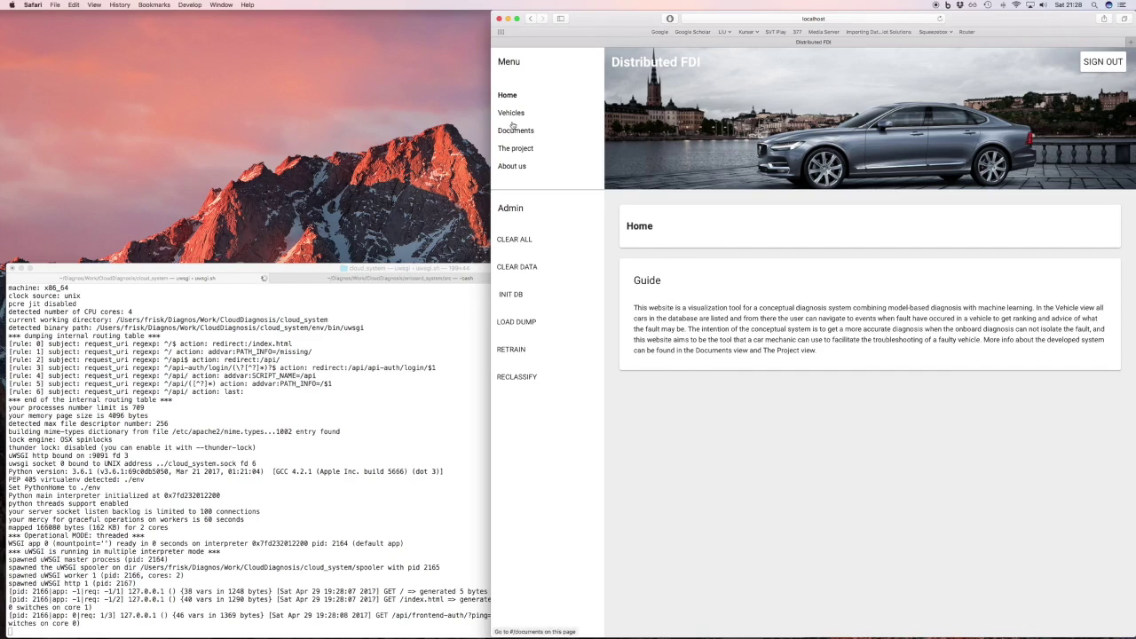
Browse The project, Documents and Vehicles pages, then clear all data.
{"action": "left_click", "coordinate": [516, 150]}
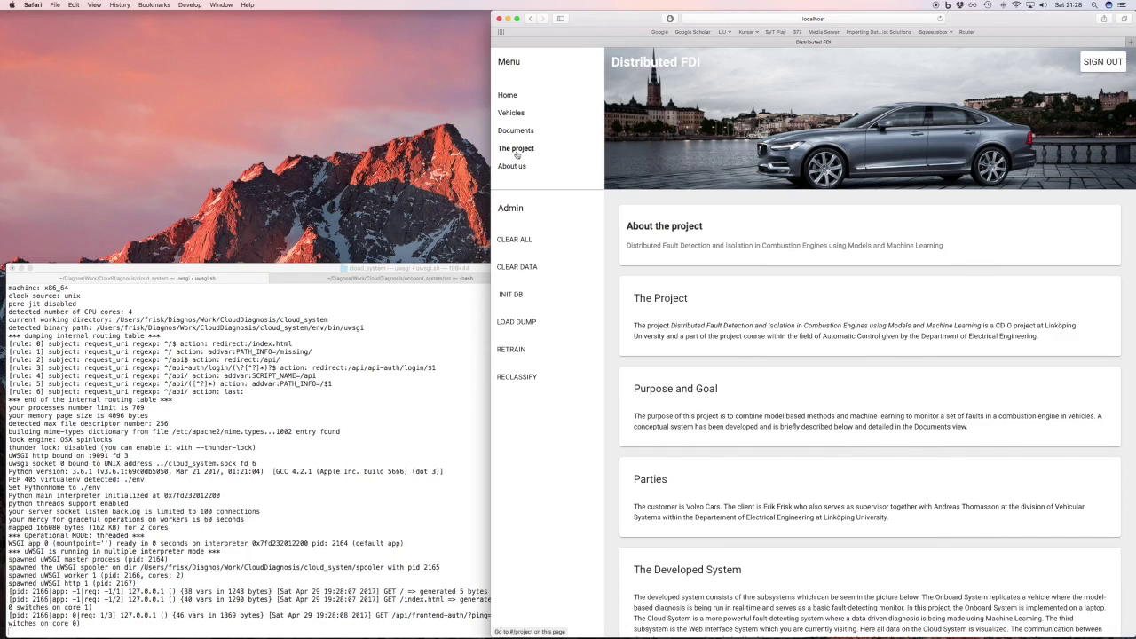
{"action": "left_click", "coordinate": [516, 132]}
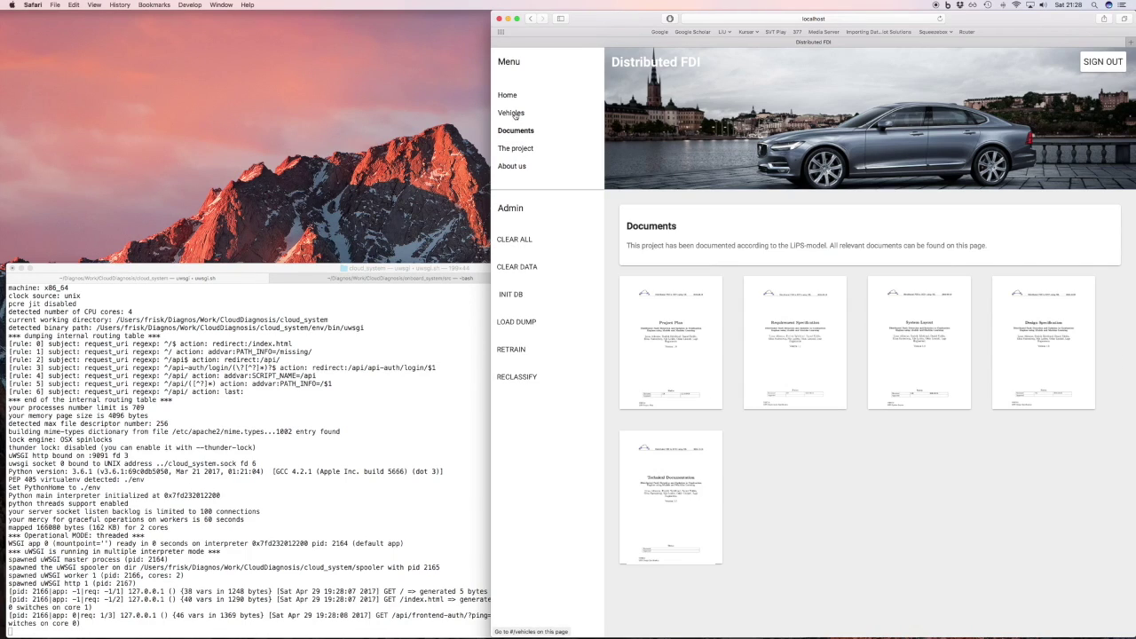
{"action": "left_click", "coordinate": [512, 113]}
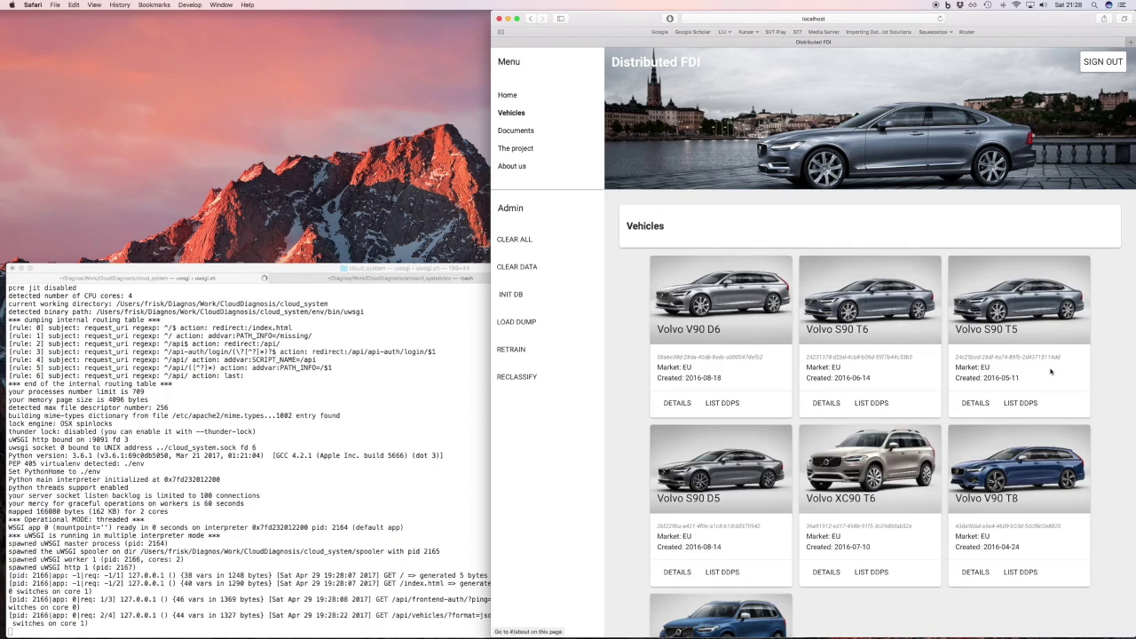
{"action": "scroll", "coordinate": [818, 447], "scroll_direction": "down", "scroll_amount": 2}
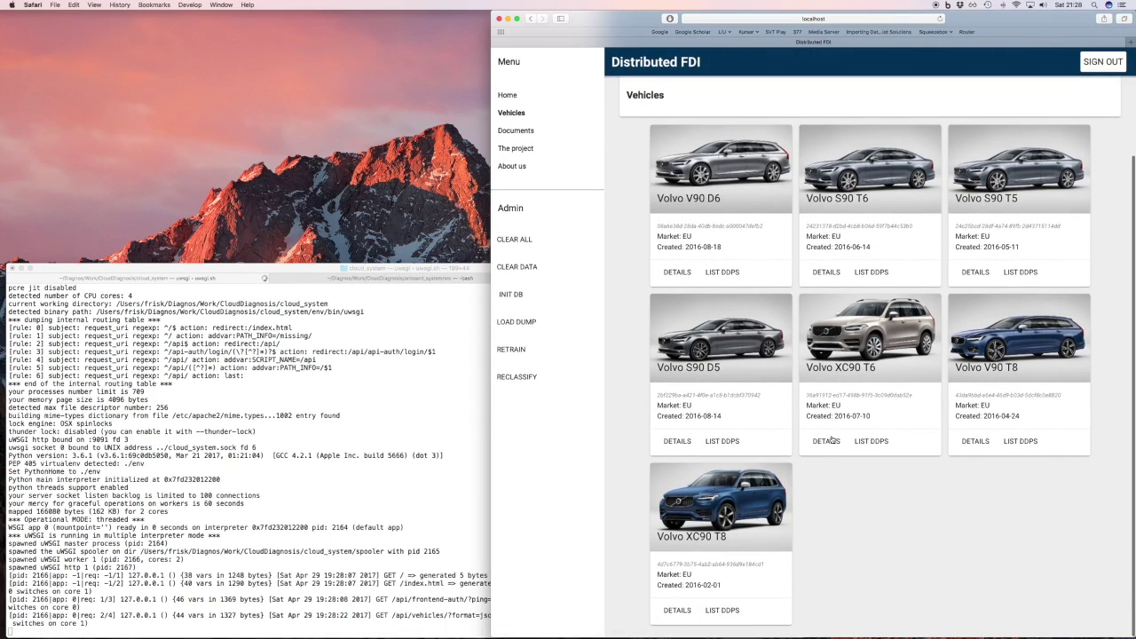
{"action": "left_click", "coordinate": [516, 243]}
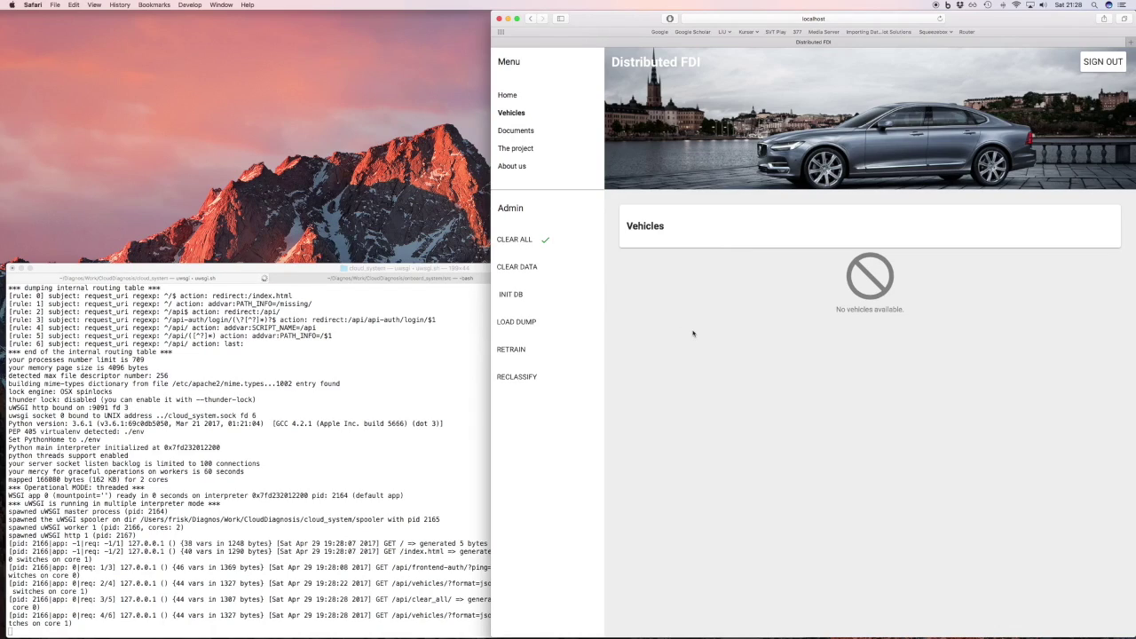
Load the data dump, retrain the classifier while watching the server log, then reclassify the data.
{"action": "left_click", "coordinate": [517, 322]}
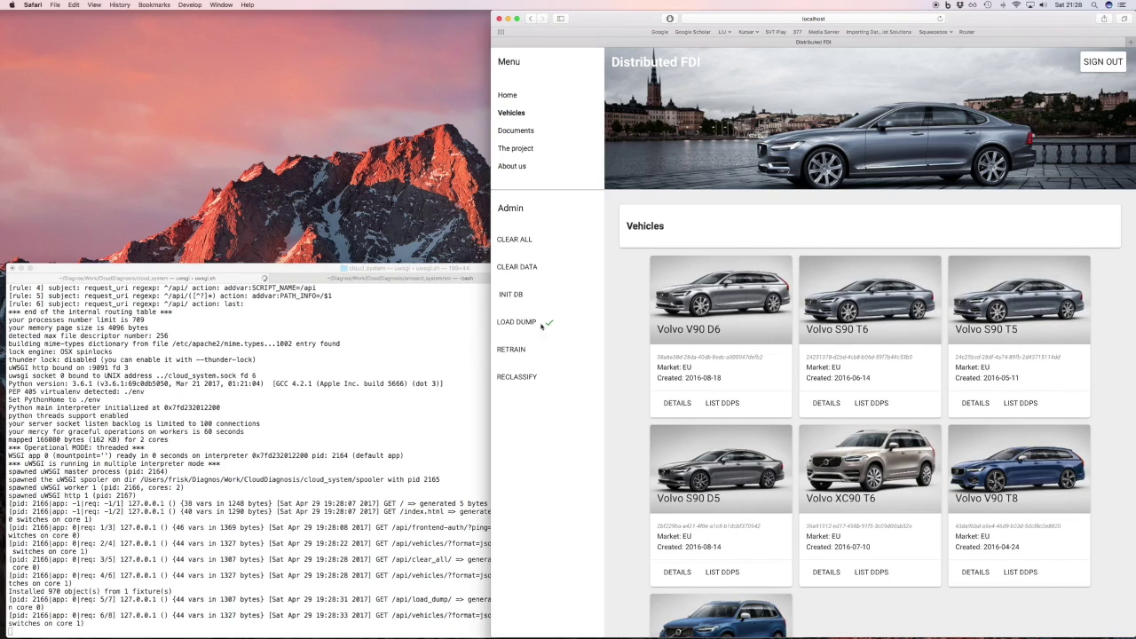
{"action": "scroll", "coordinate": [621, 360], "scroll_direction": "down", "scroll_amount": 3}
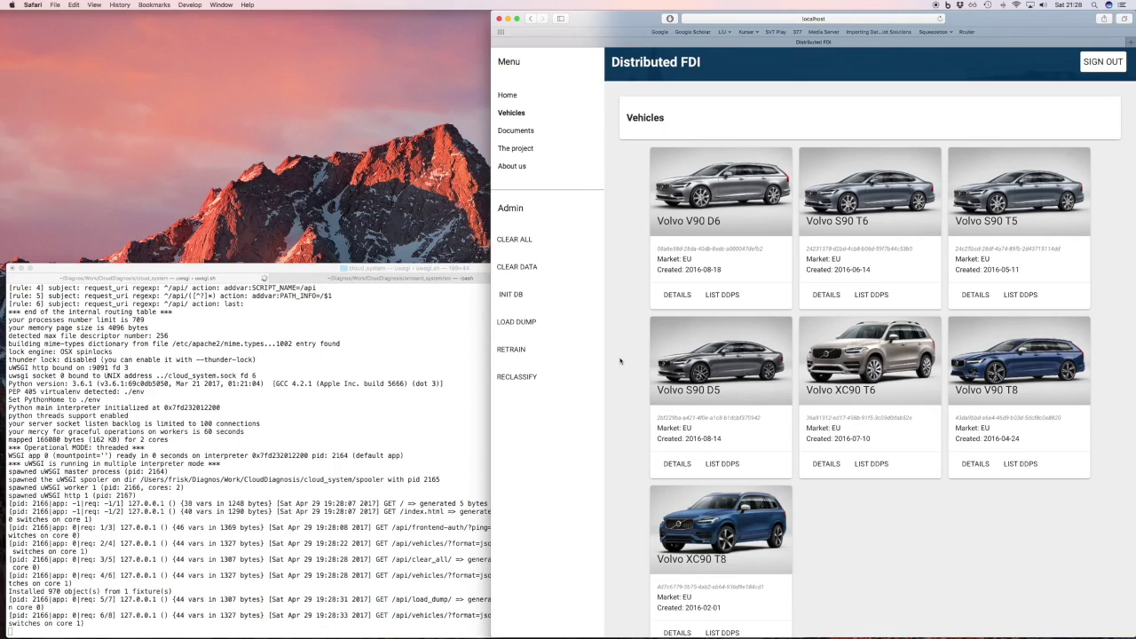
{"action": "left_click", "coordinate": [518, 350]}
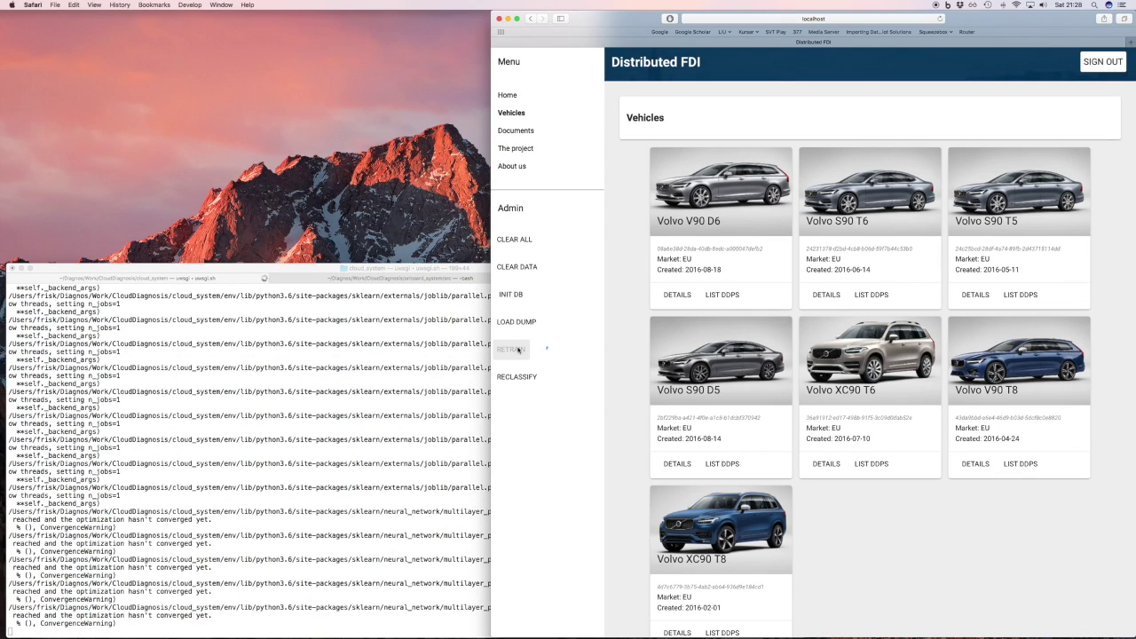
{"action": "left_click", "coordinate": [290, 446]}
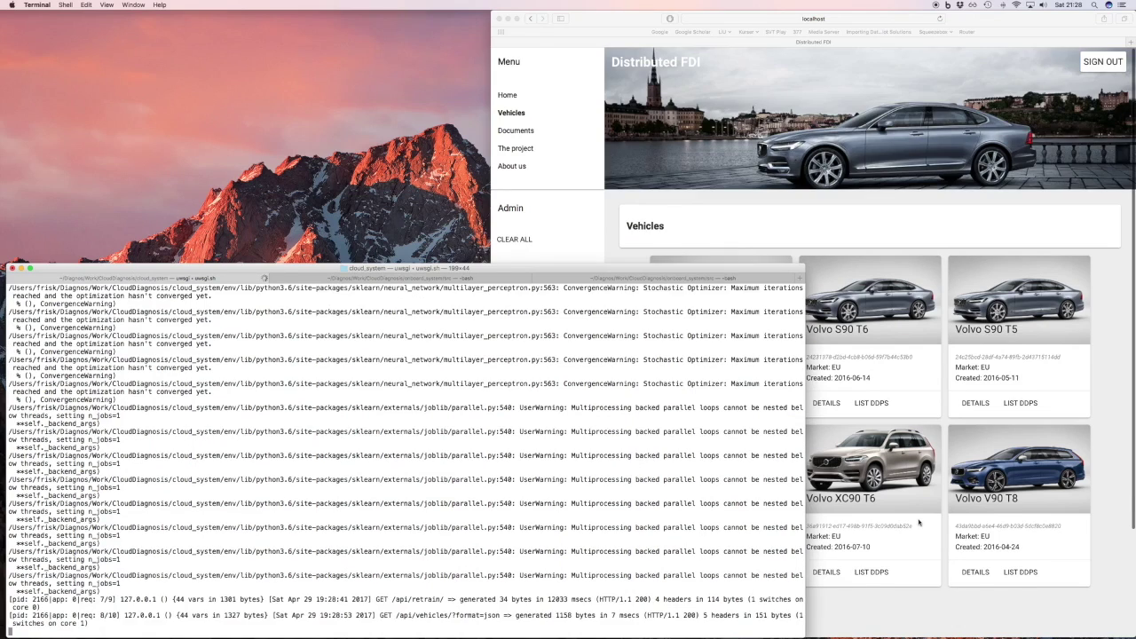
{"action": "left_click", "coordinate": [918, 523]}
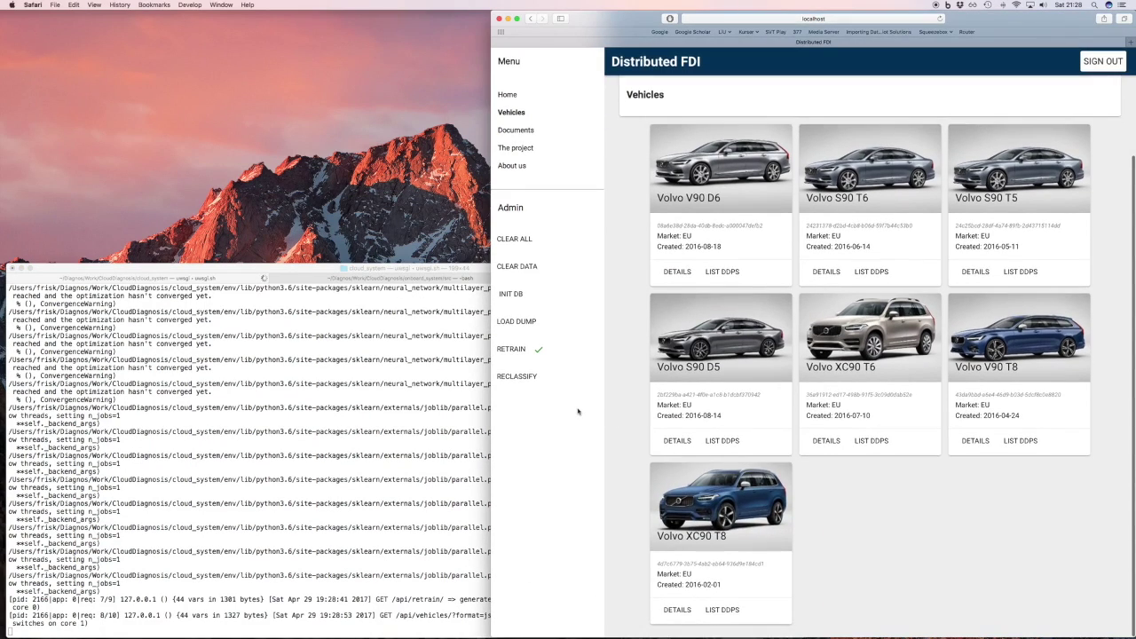
{"action": "left_click", "coordinate": [513, 376]}
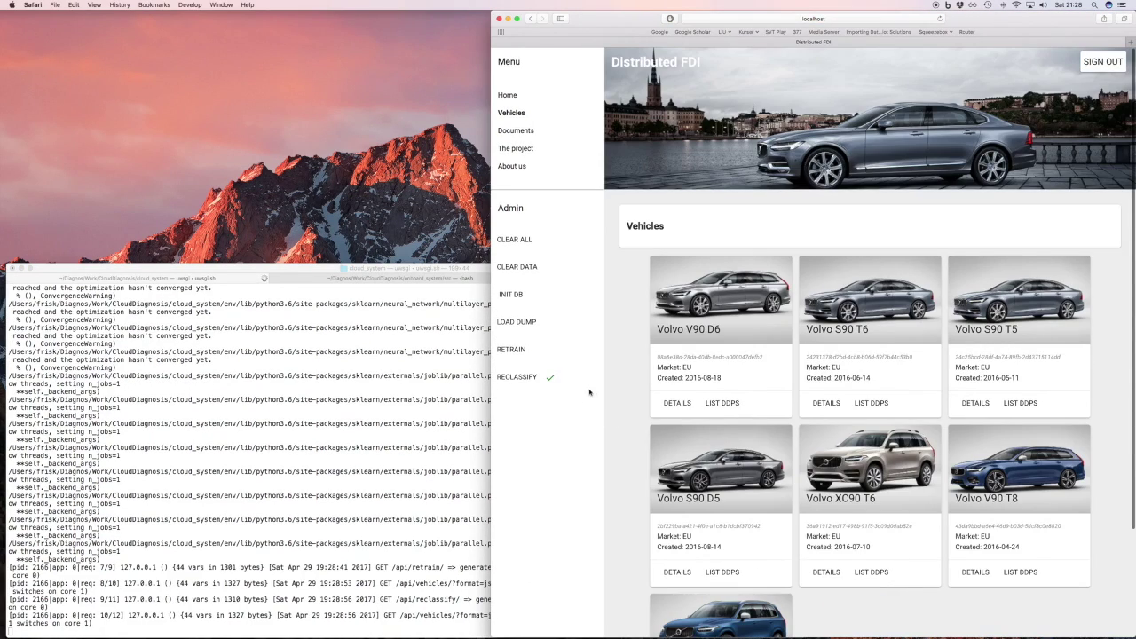
{"action": "key", "text": "super+Tab"}
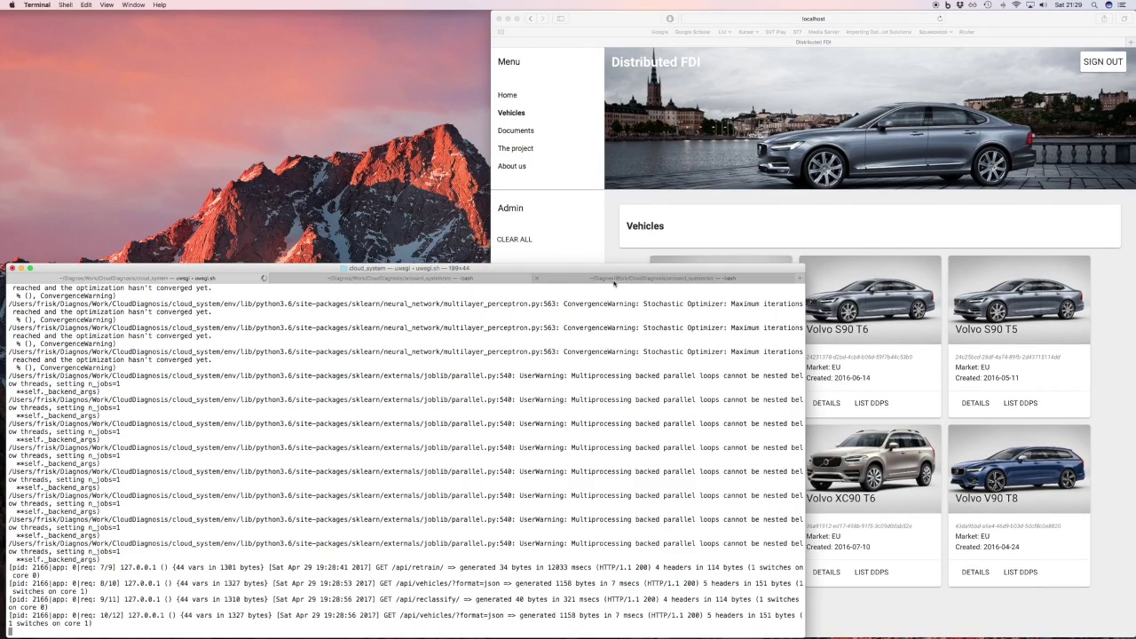
Start ./plot.sh in the onboard_system tab, then clear the terminal and enlarge its text.
{"action": "left_click", "coordinate": [615, 282]}
{"action": "key", "text": "Return"}
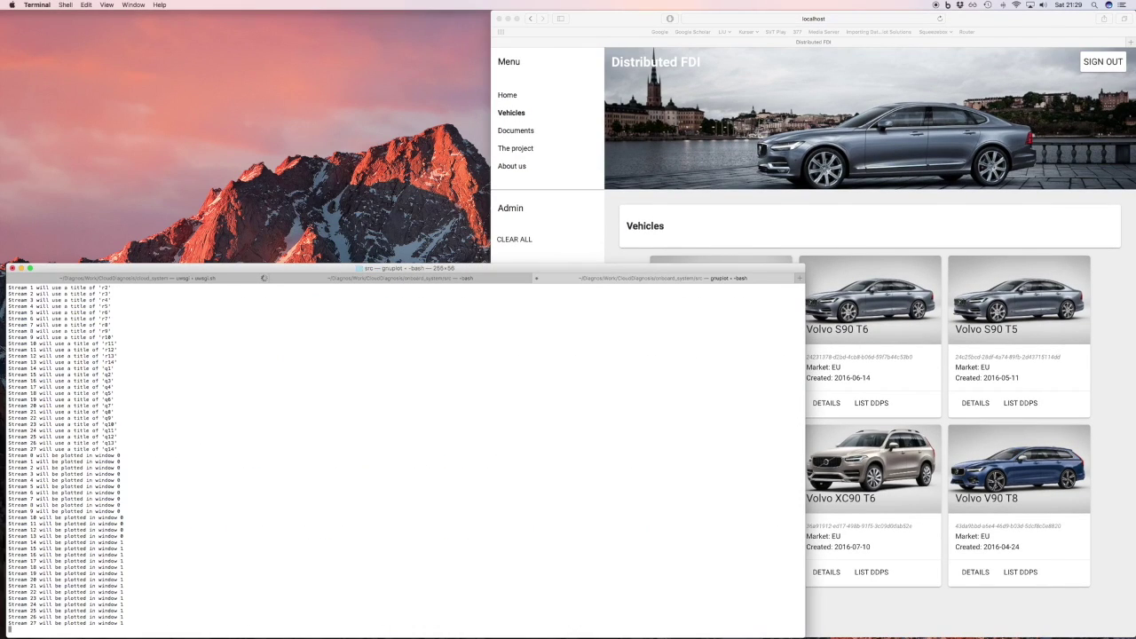
{"action": "key", "text": "super+k"}
{"action": "key", "text": "super+plus"}
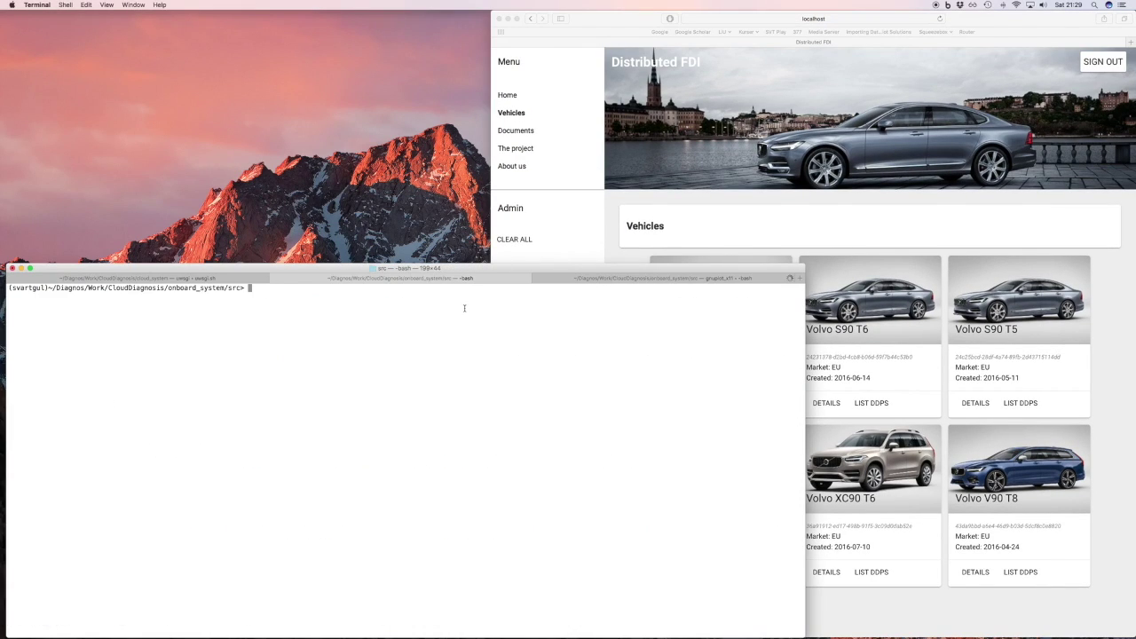
Run ./main --plot --realtime --port 9091 fyw_af.mat as the Volvo S90 T5.
{"action": "type", "text": "./main --plot --realtime --port 9091 fy"}
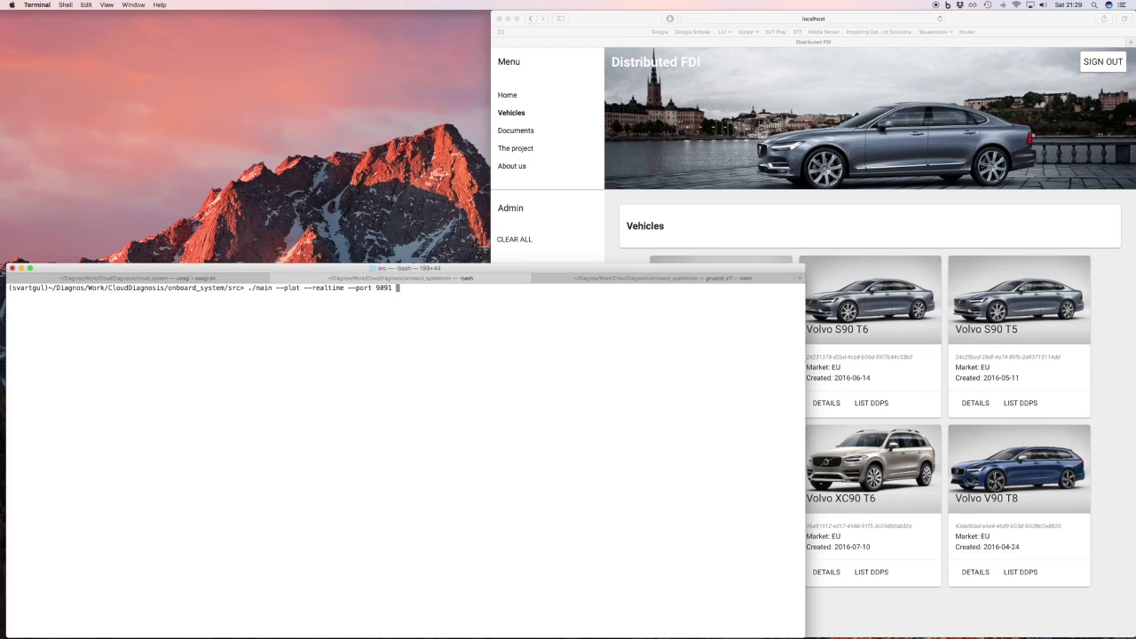
{"action": "key", "text": "Tab"}
{"action": "key", "text": "Return"}
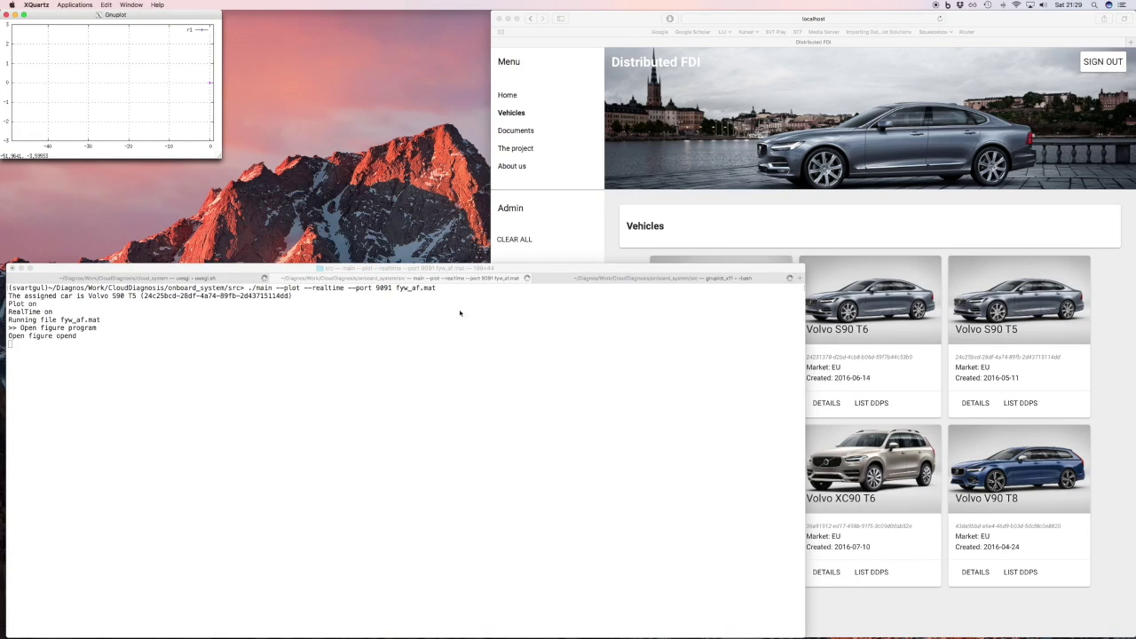
Reposition the second Gnuplot window and check the assigned car name Volvo S90 T5 in Terminal.
{"action": "left_click_drag", "start_coordinate": [383, 16], "coordinate": [394, 16]}
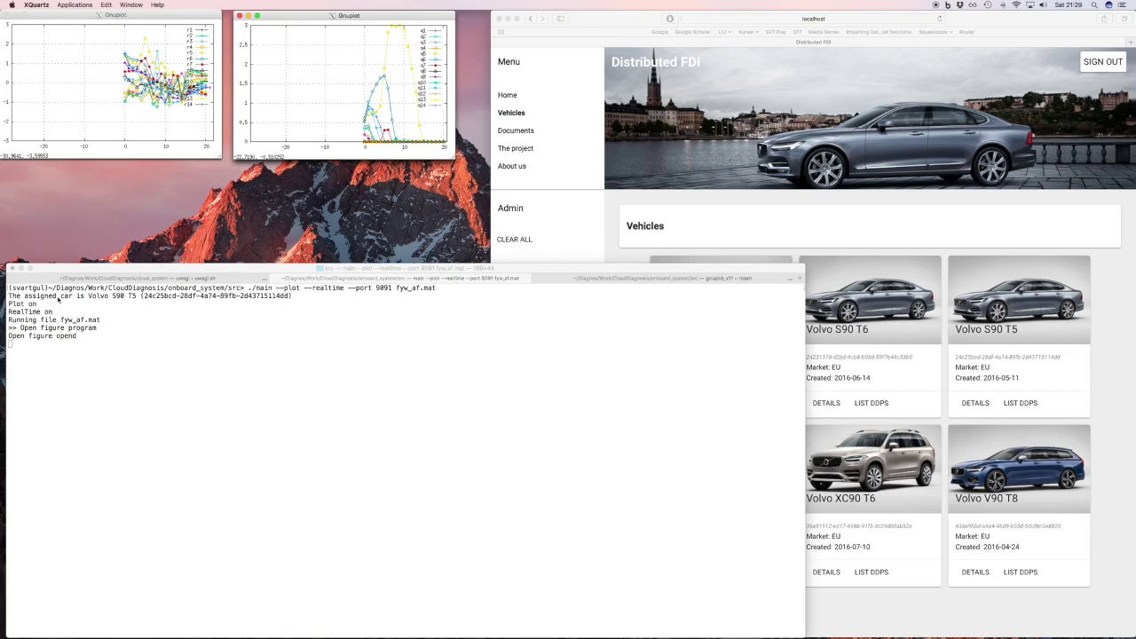
{"action": "left_click", "coordinate": [127, 294]}
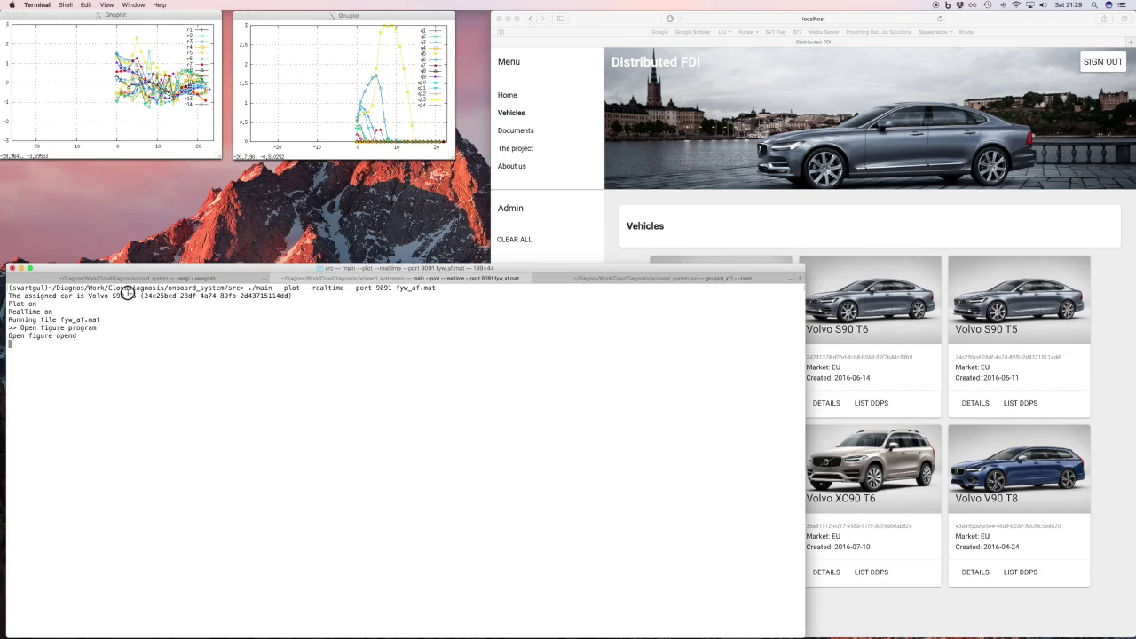
{"action": "left_click_drag", "start_coordinate": [138, 295], "coordinate": [87, 297]}
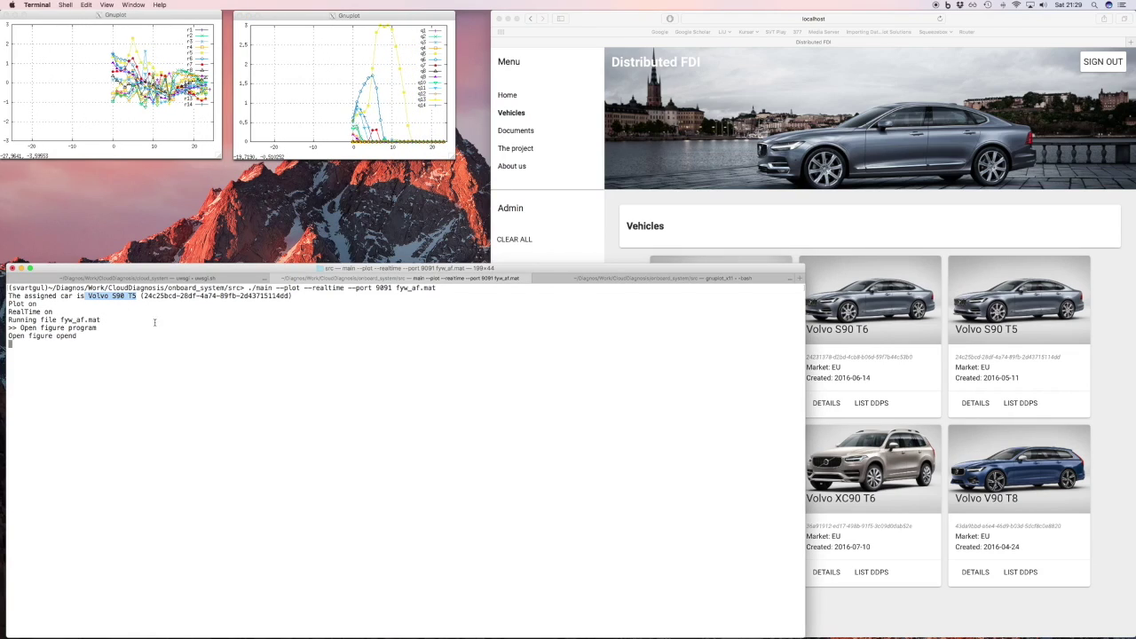
{"action": "left_click", "coordinate": [255, 340]}
{"action": "left_click", "coordinate": [947, 232]}
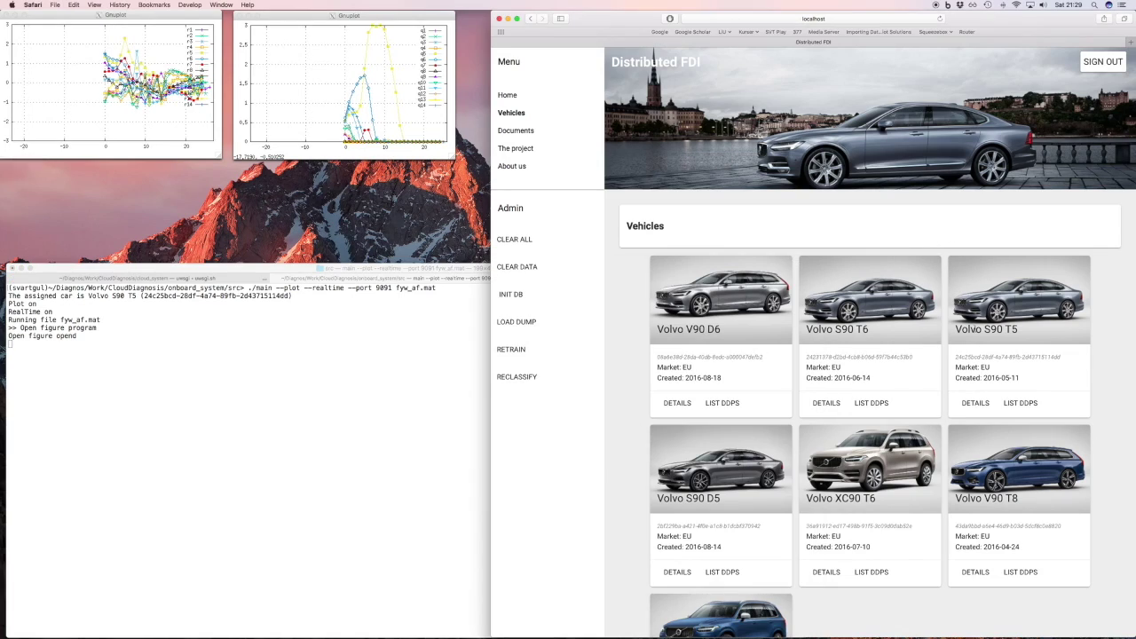
List the Volvo S90 T5's DDPs, checking Terminal until DDP 1248 shows up.
{"action": "left_click", "coordinate": [1021, 401]}
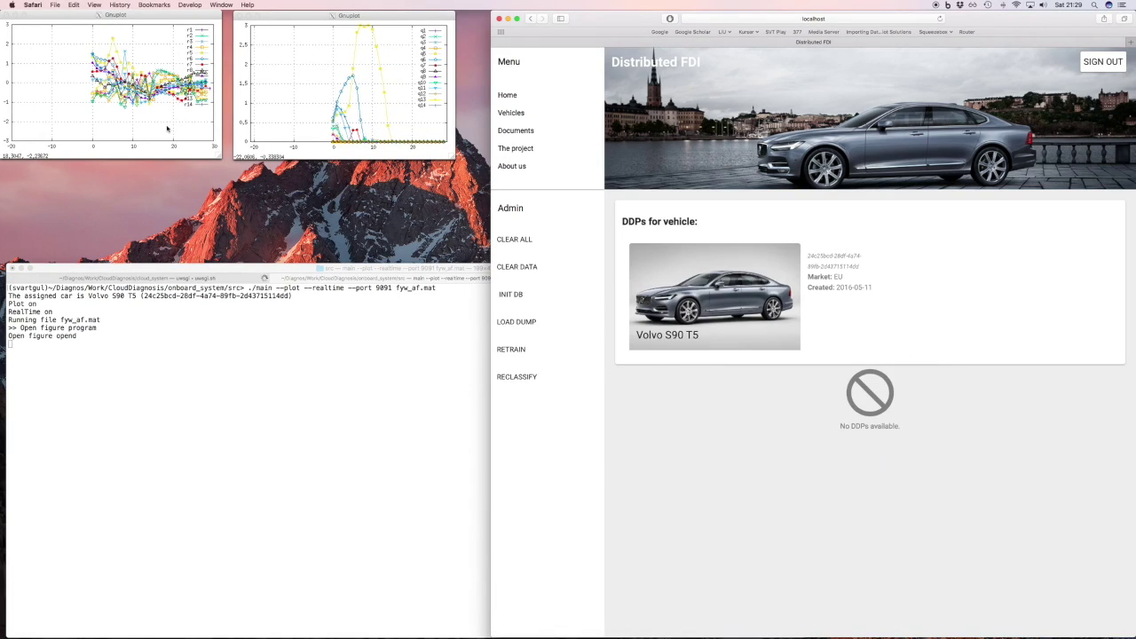
{"action": "left_click", "coordinate": [202, 366]}
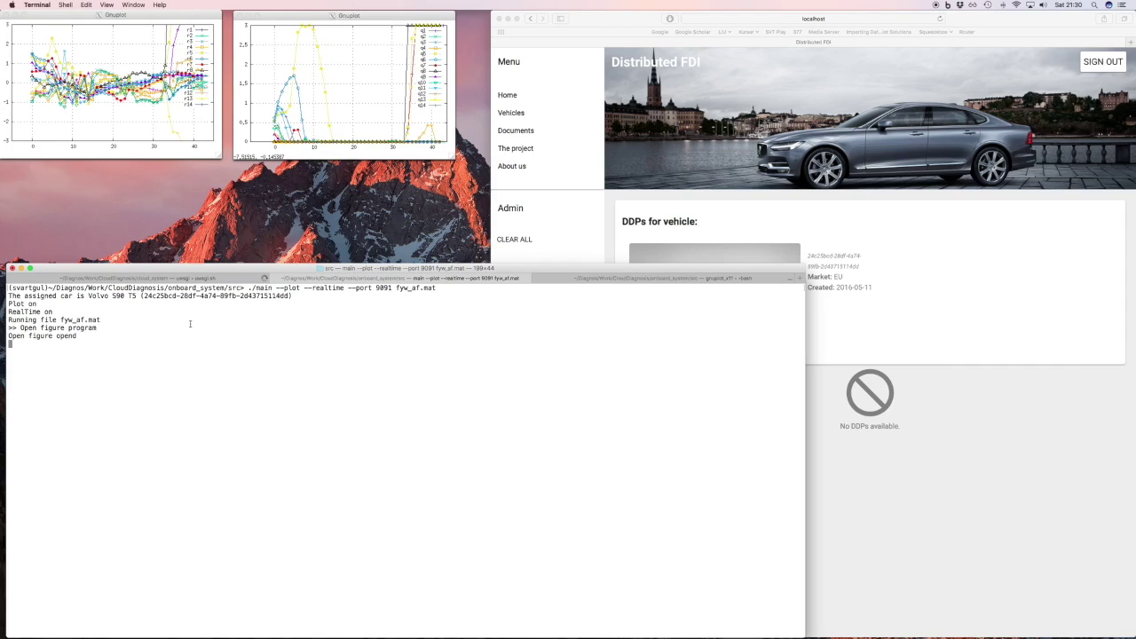
{"action": "left_click", "coordinate": [934, 424]}
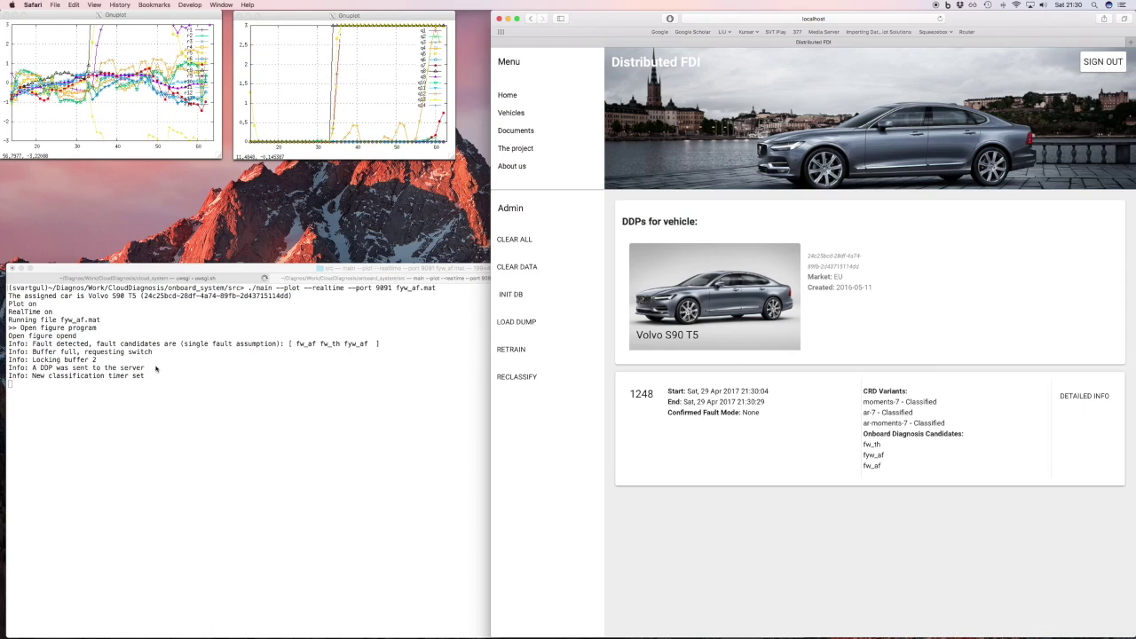
Stop the onboard run with Ctrl+C, then review DDP 1248's three onboard diagnosis candidates.
{"action": "left_click", "coordinate": [183, 446]}
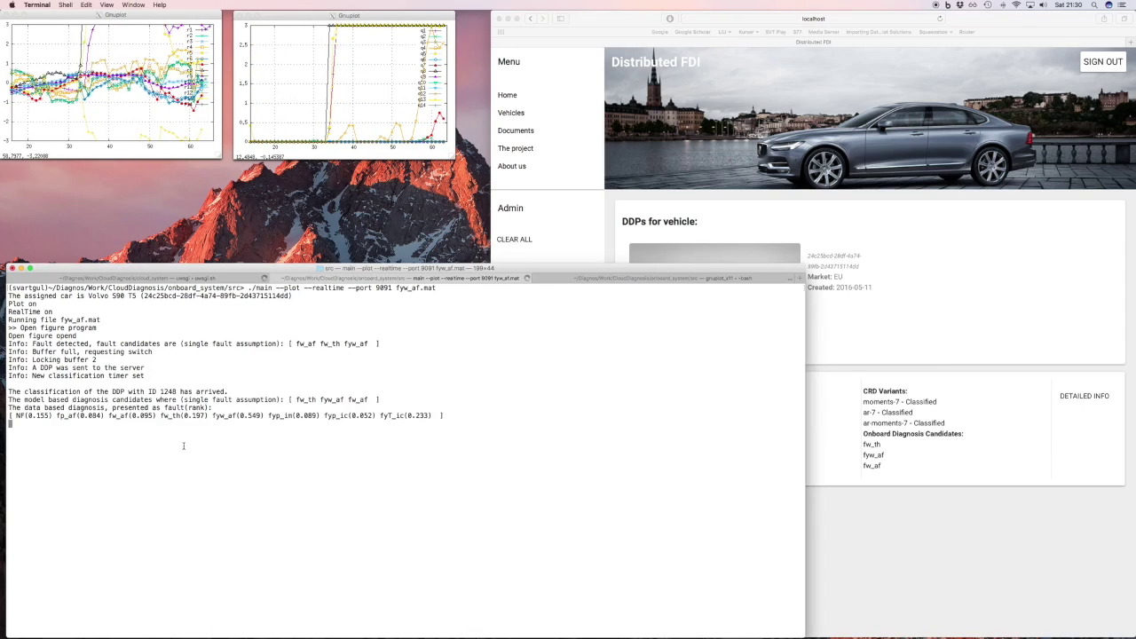
{"action": "key", "text": "ctrl+c"}
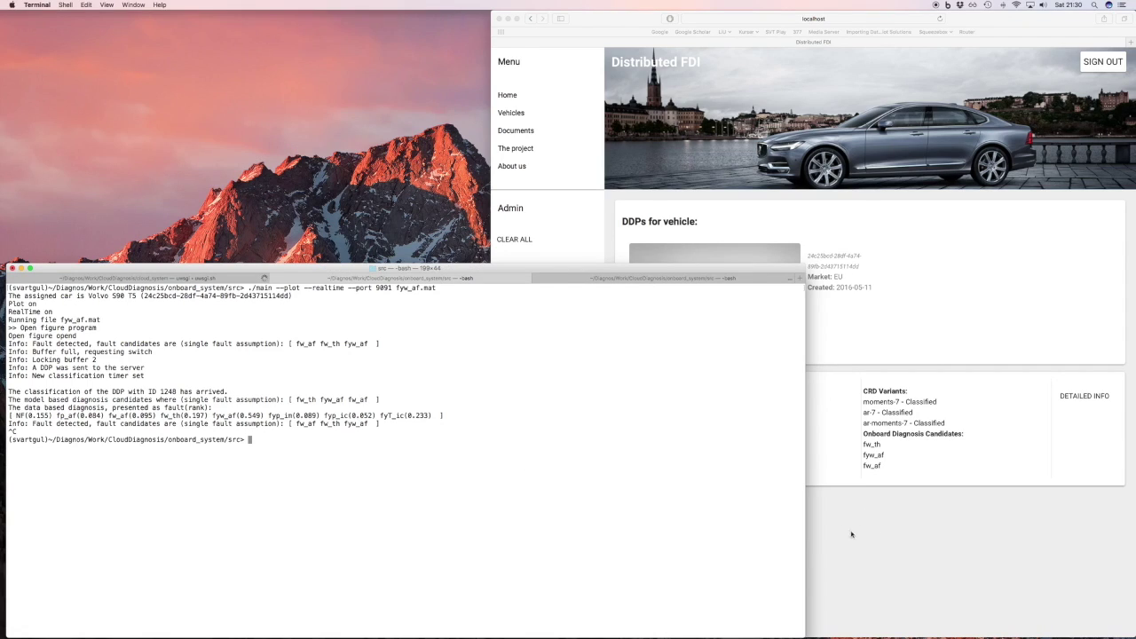
{"action": "left_click", "coordinate": [973, 566]}
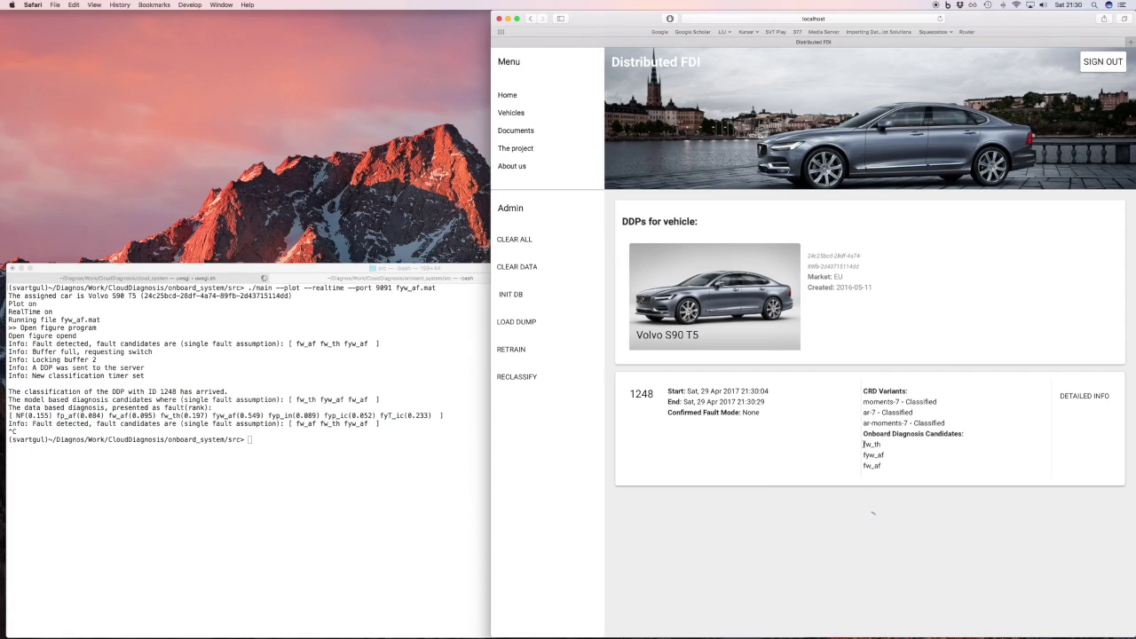
{"action": "left_click_drag", "start_coordinate": [864, 444], "coordinate": [882, 465]}
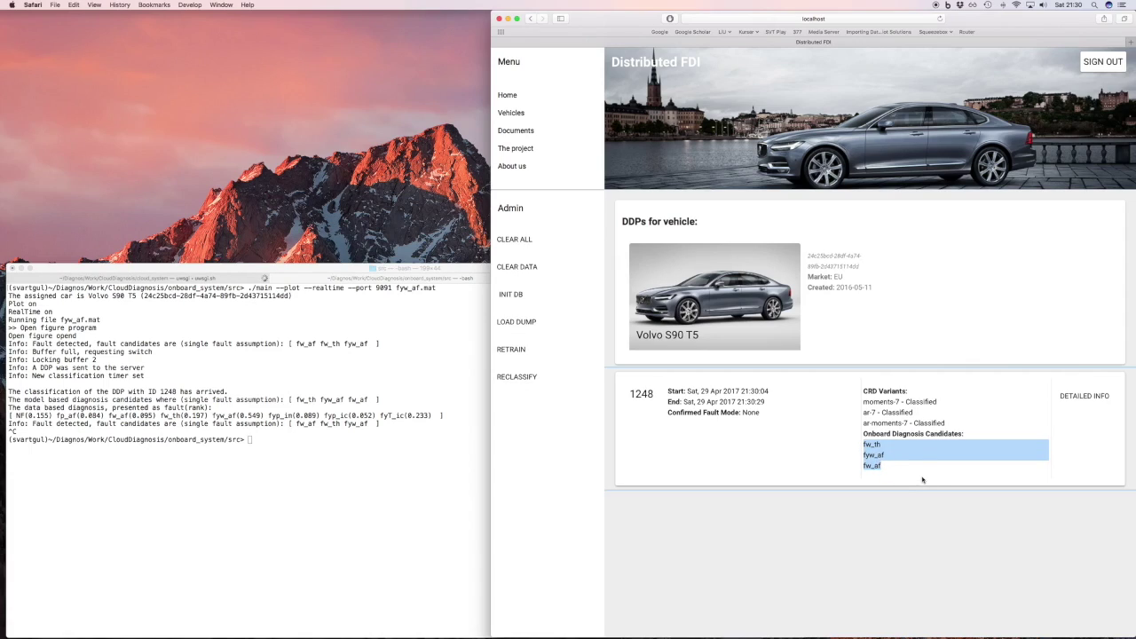
{"action": "left_click", "coordinate": [923, 479]}
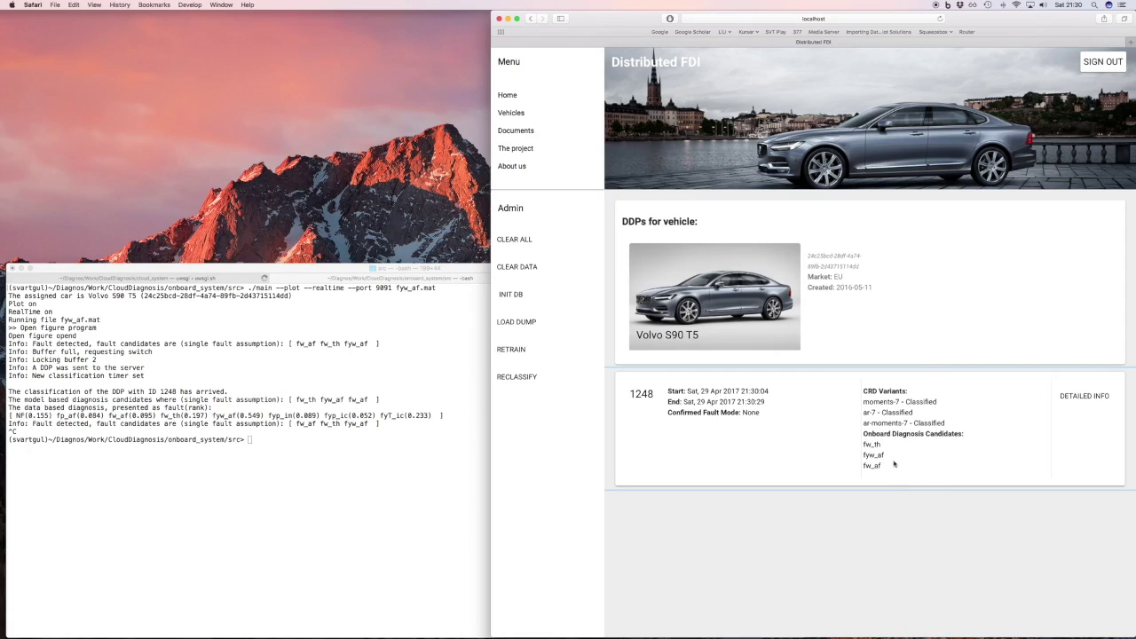
Review DDP 1248's detailed info, fyw_af ranked 0.55 and CRD-data charts, then return to Vehicles.
{"action": "left_click", "coordinate": [1089, 399]}
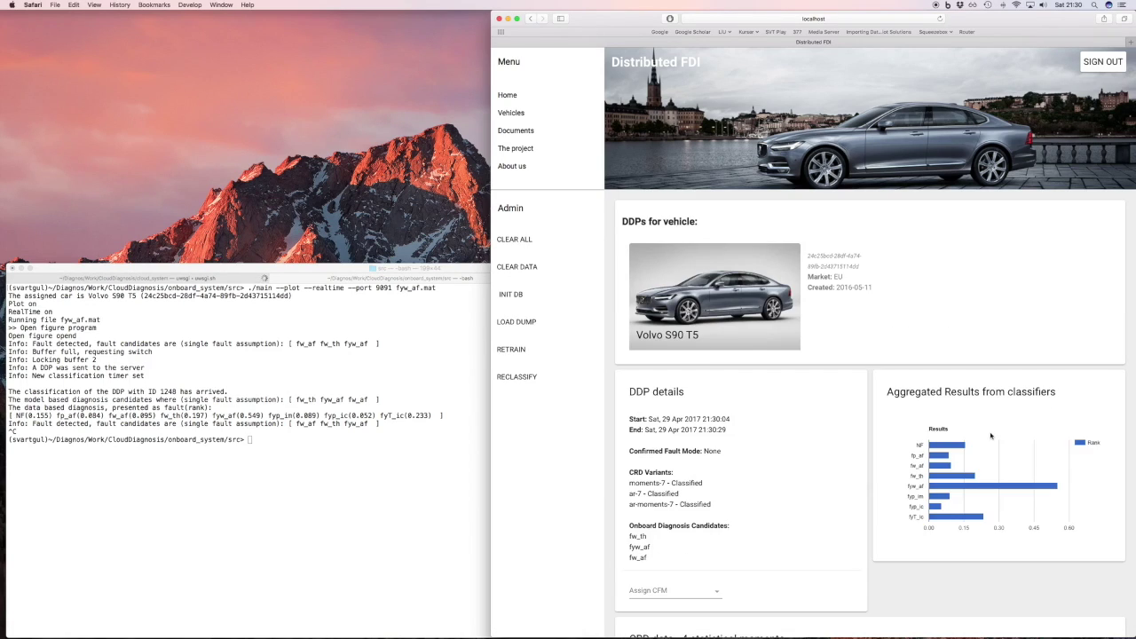
{"action": "scroll", "coordinate": [892, 441], "scroll_direction": "down", "scroll_amount": 2}
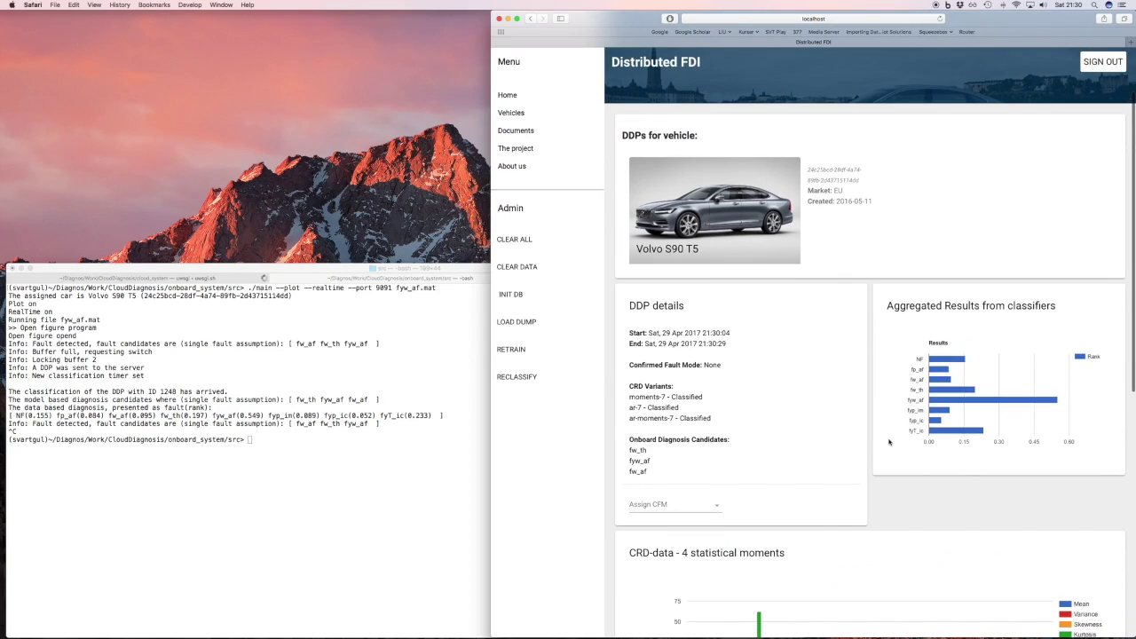
{"action": "mouse_move", "coordinate": [966, 405]}
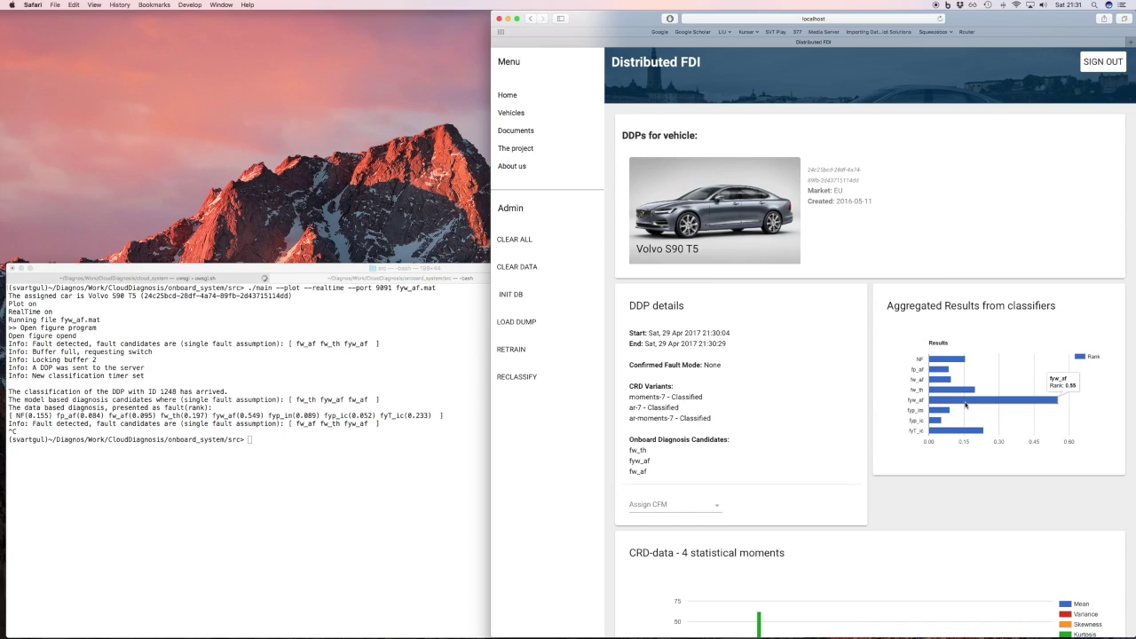
{"action": "scroll", "coordinate": [923, 417], "scroll_direction": "down", "scroll_amount": 5}
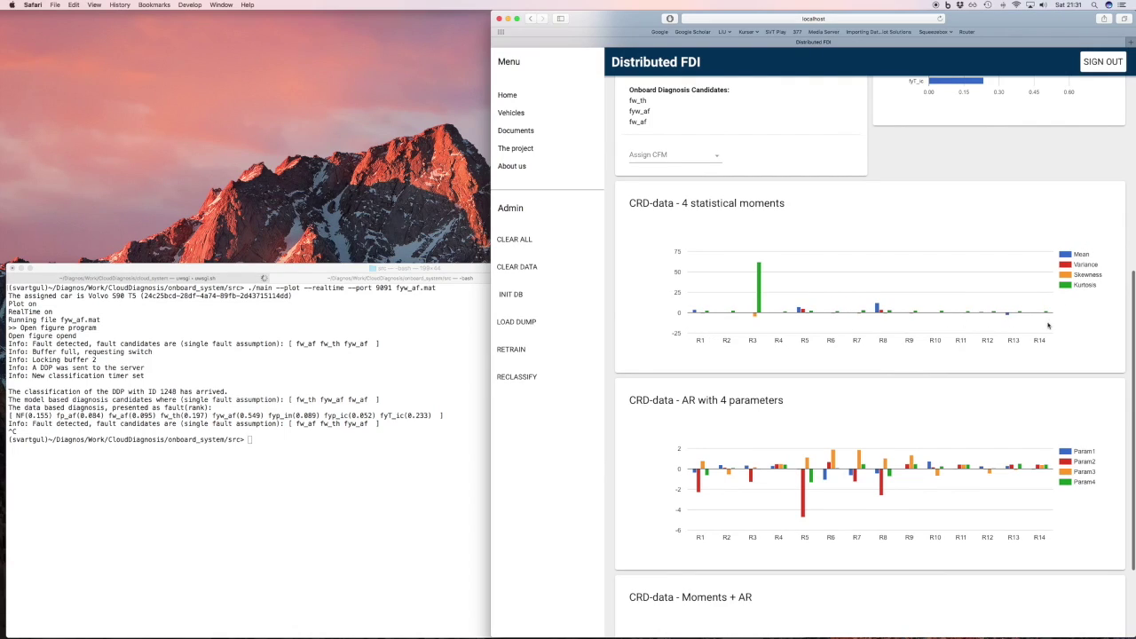
{"action": "scroll", "coordinate": [1014, 353], "scroll_direction": "down", "scroll_amount": 3}
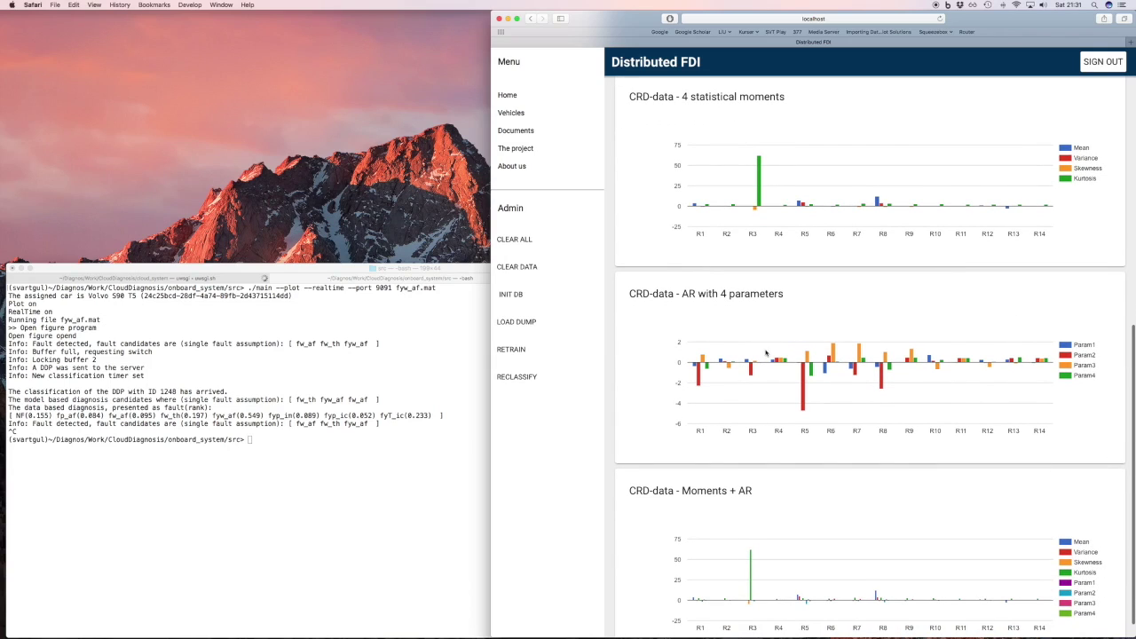
{"action": "scroll", "coordinate": [795, 358], "scroll_direction": "down", "scroll_amount": 1}
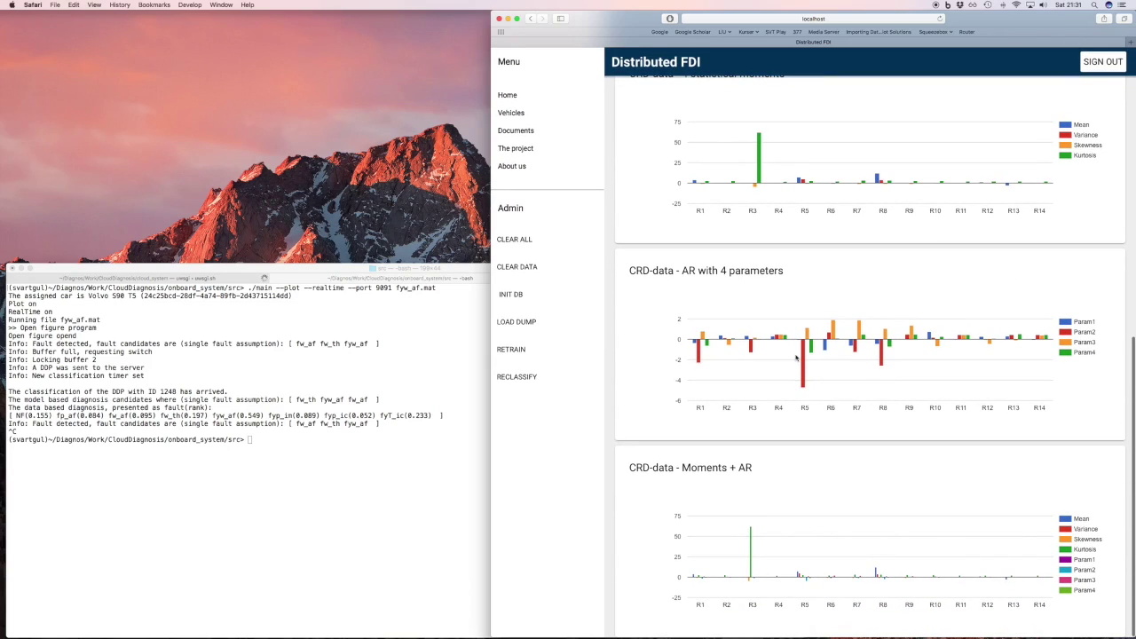
{"action": "scroll", "coordinate": [796, 358], "scroll_direction": "up", "scroll_amount": 5}
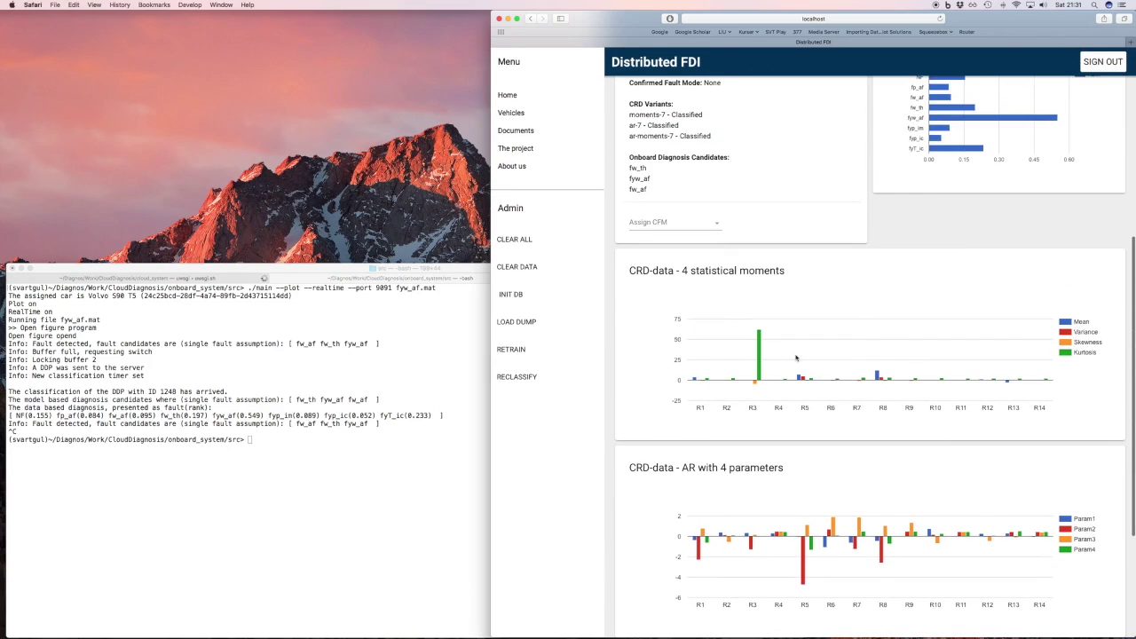
{"action": "scroll", "coordinate": [796, 357], "scroll_direction": "up", "scroll_amount": 10}
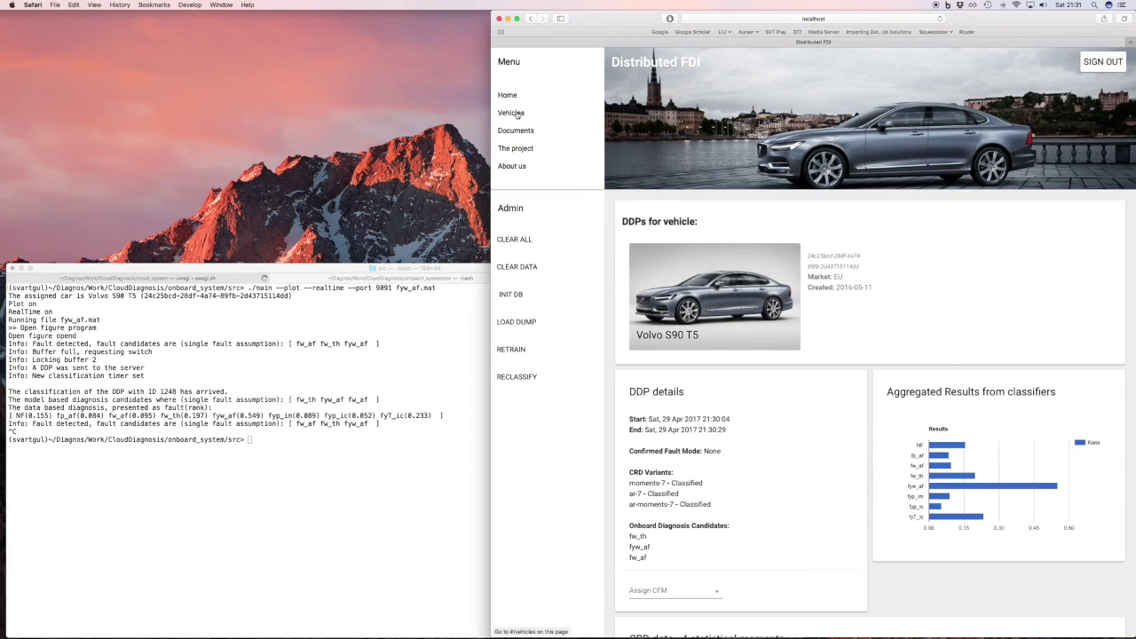
{"action": "left_click", "coordinate": [512, 113]}
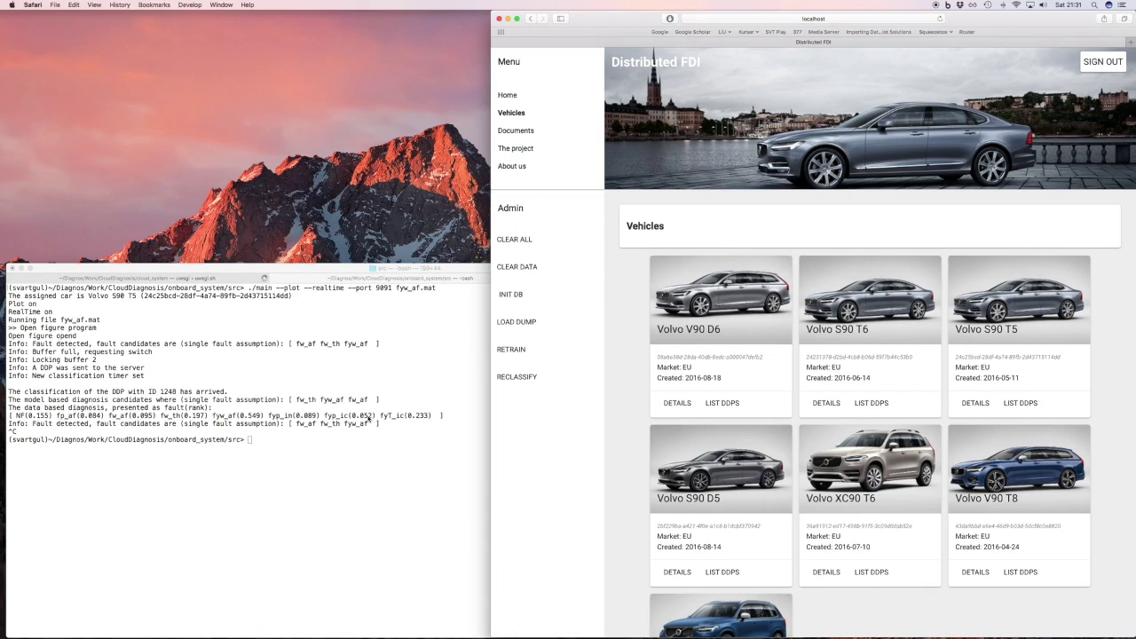
Recall the previous onboard command and change its file from fyw_af.mat to fw_af.mat.
{"action": "left_click", "coordinate": [374, 451]}
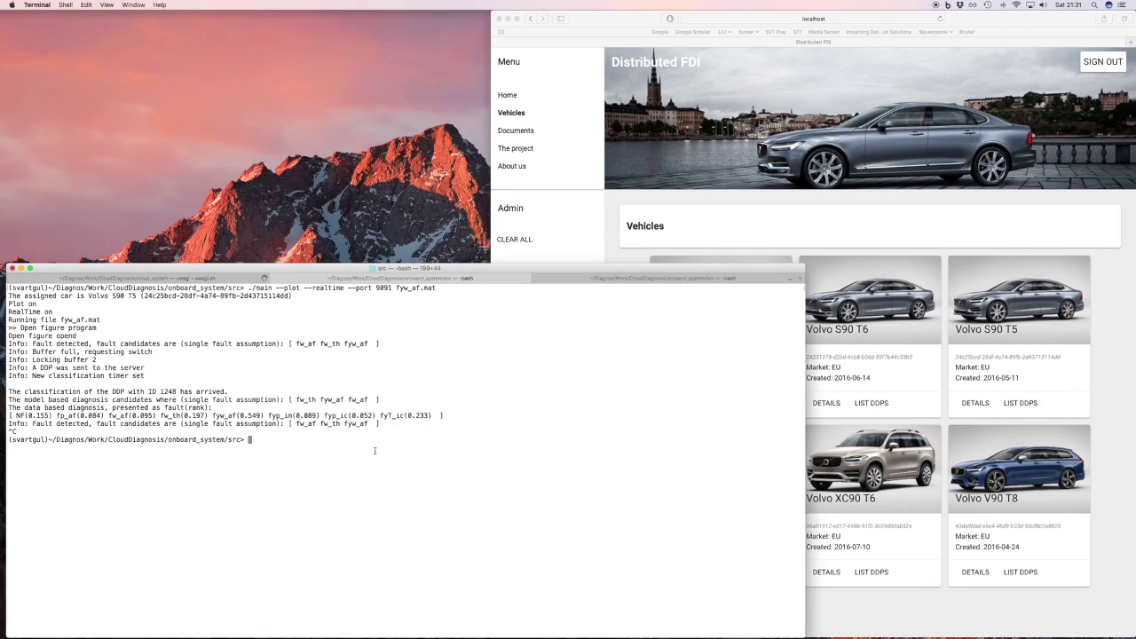
{"action": "key", "text": "Up"}
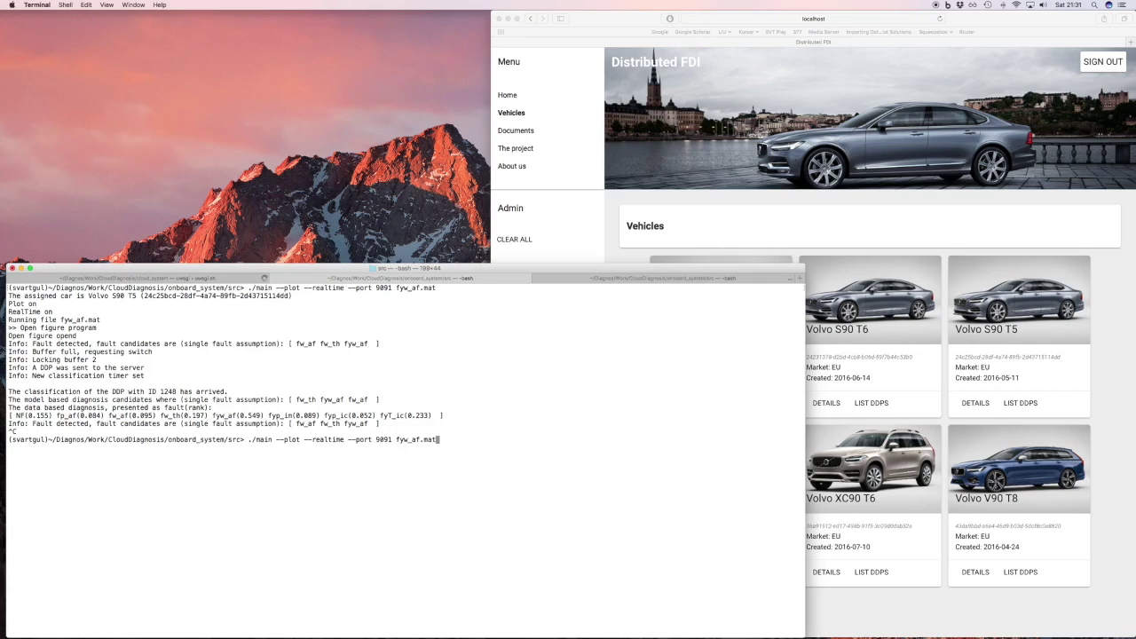
{"action": "key", "text": "Left"}
{"action": "key", "text": "Left"}
{"action": "key", "text": "Left"}
{"action": "key", "text": "Left"}
{"action": "key", "text": "Left"}
{"action": "key", "text": "Left"}
{"action": "key", "text": "Left"}
{"action": "key", "text": "Left"}
{"action": "key", "text": "Left"}
{"action": "key", "text": "Left"}
{"action": "key", "text": "Left"}
{"action": "key", "text": "Left"}
{"action": "key", "text": "Left"}
{"action": "key", "text": "Right"}
{"action": "key", "text": "Right"}
{"action": "key", "text": "Right"}
{"action": "key", "text": "Right"}
{"action": "key", "text": "Delete"}
{"action": "key", "text": "Right"}
{"action": "key", "text": "Right"}
{"action": "key", "text": "Right"}
{"action": "key", "text": "Right"}
{"action": "key", "text": "Right"}
{"action": "key", "text": "Right"}
{"action": "key", "text": "Right"}
{"action": "key", "text": "Right"}
{"action": "key", "text": "Return"}
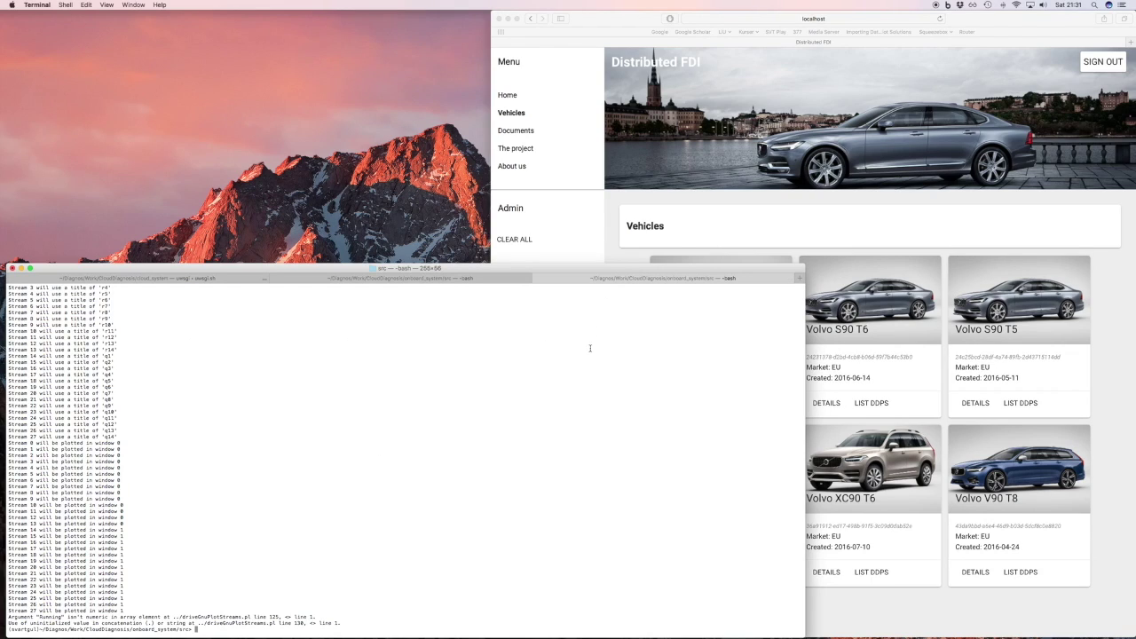
Run the onboard system on fw_af.mat, then list the Volvo S90 T5's DDPs showing DDP 1249.
{"action": "left_click", "coordinate": [480, 280]}
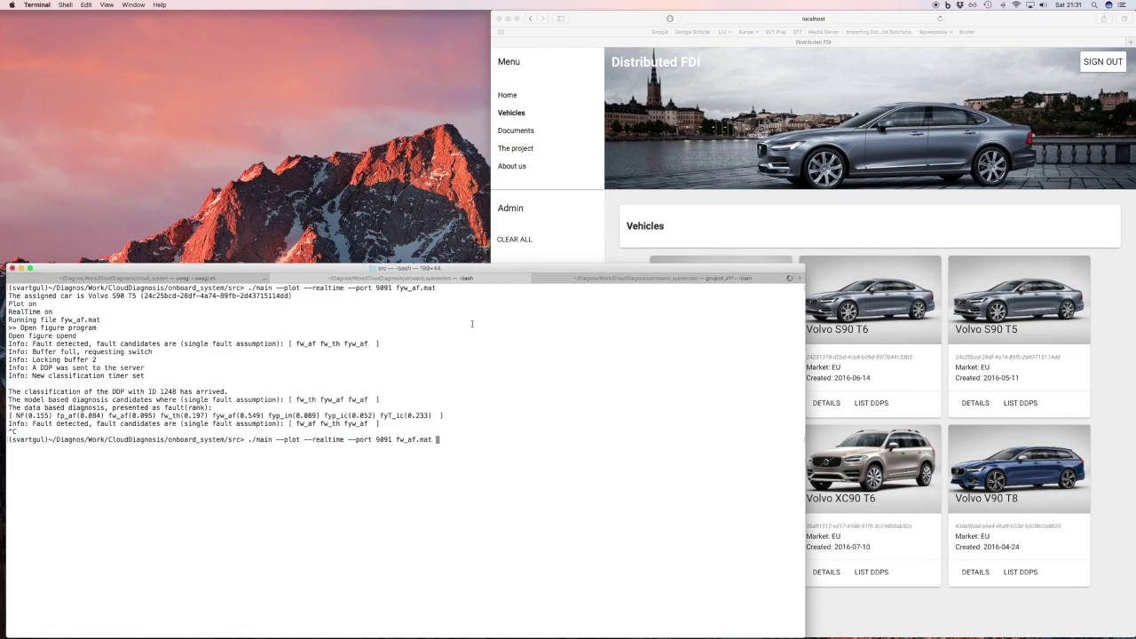
{"action": "key", "text": "Return"}
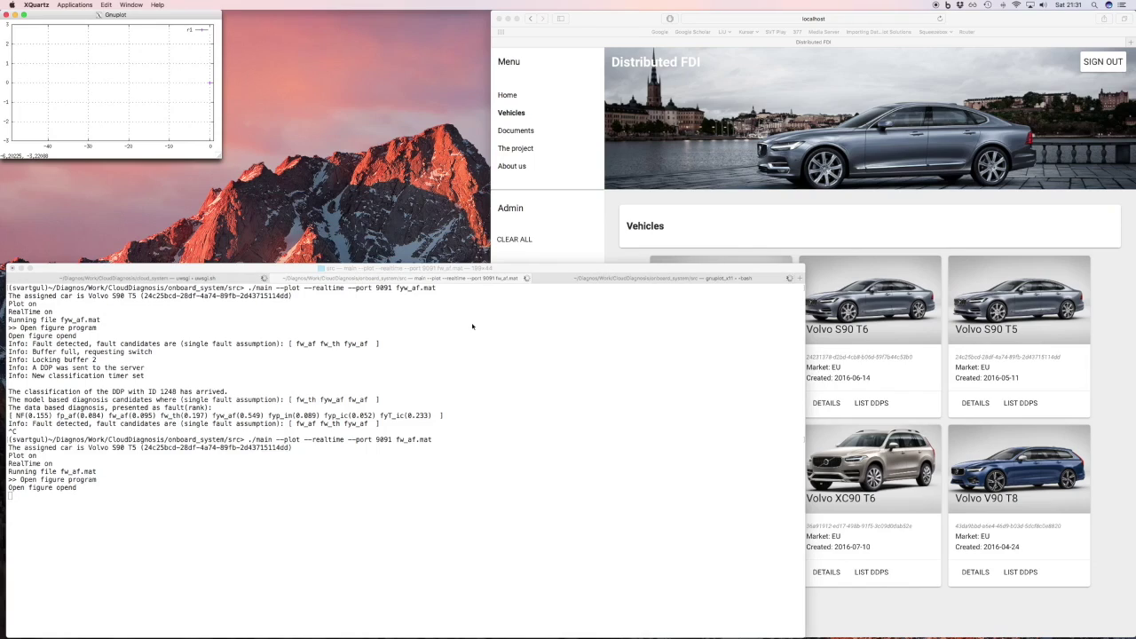
{"action": "left_click", "coordinate": [606, 203]}
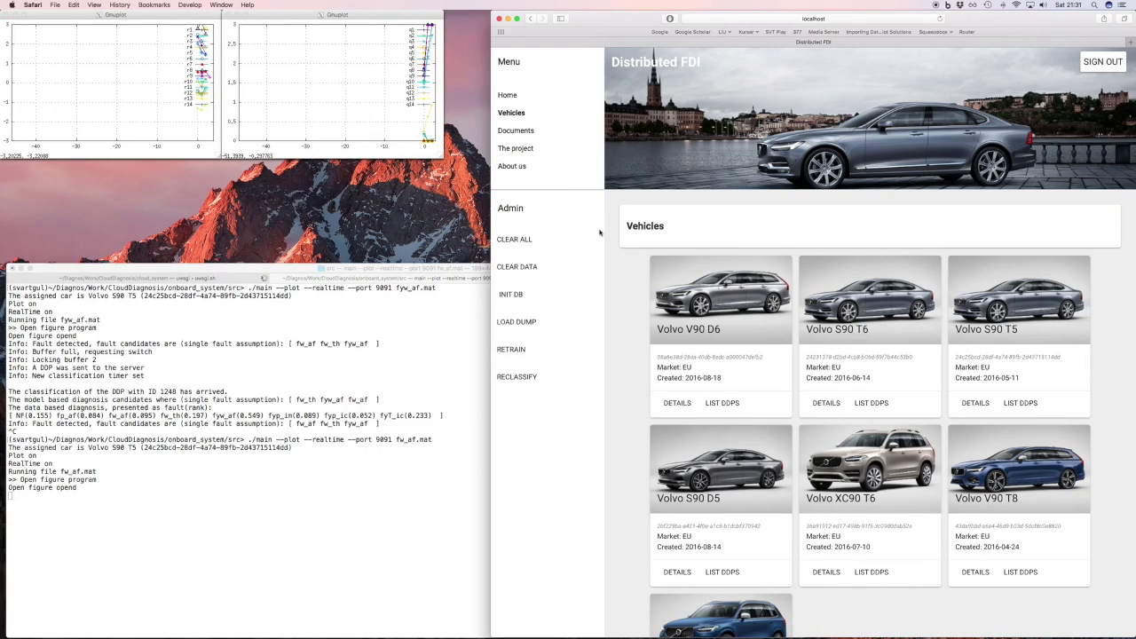
{"action": "left_click", "coordinate": [1019, 403]}
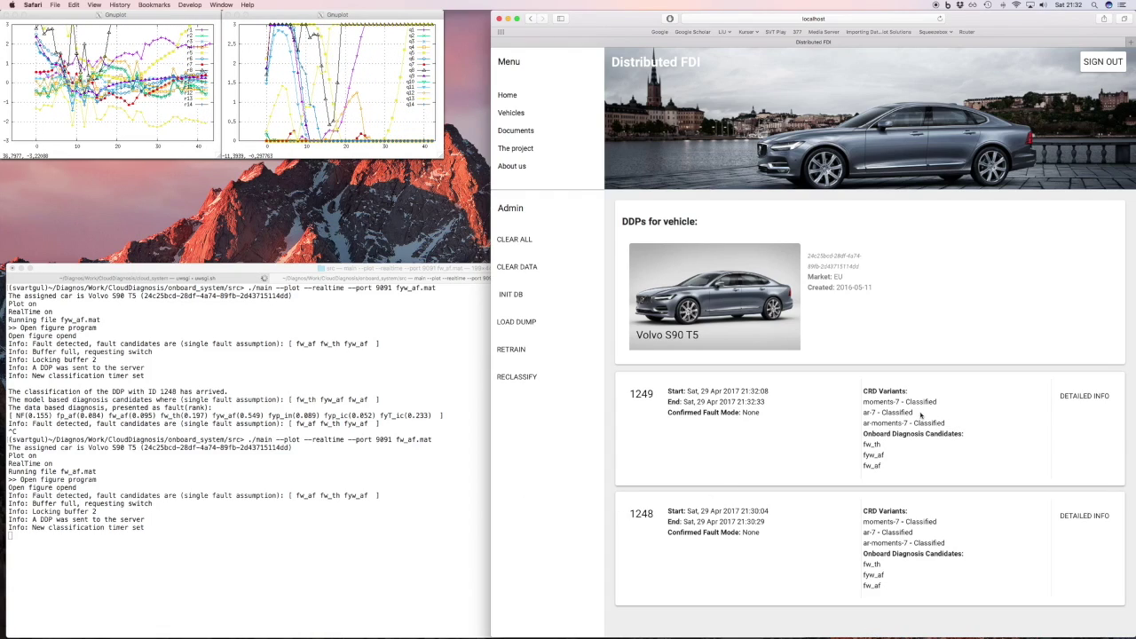
Open DDP 1249's detailed results, stop the fw_af.mat run in Terminal, and scroll to Assign CFM.
{"action": "left_click", "coordinate": [1079, 399]}
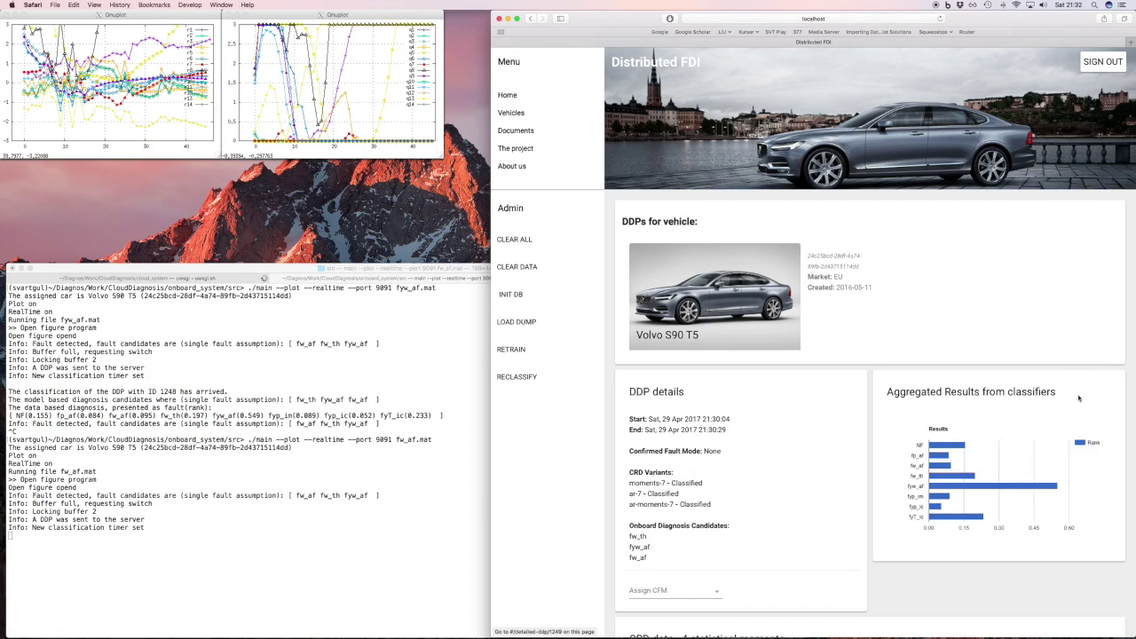
{"action": "left_click", "coordinate": [484, 468]}
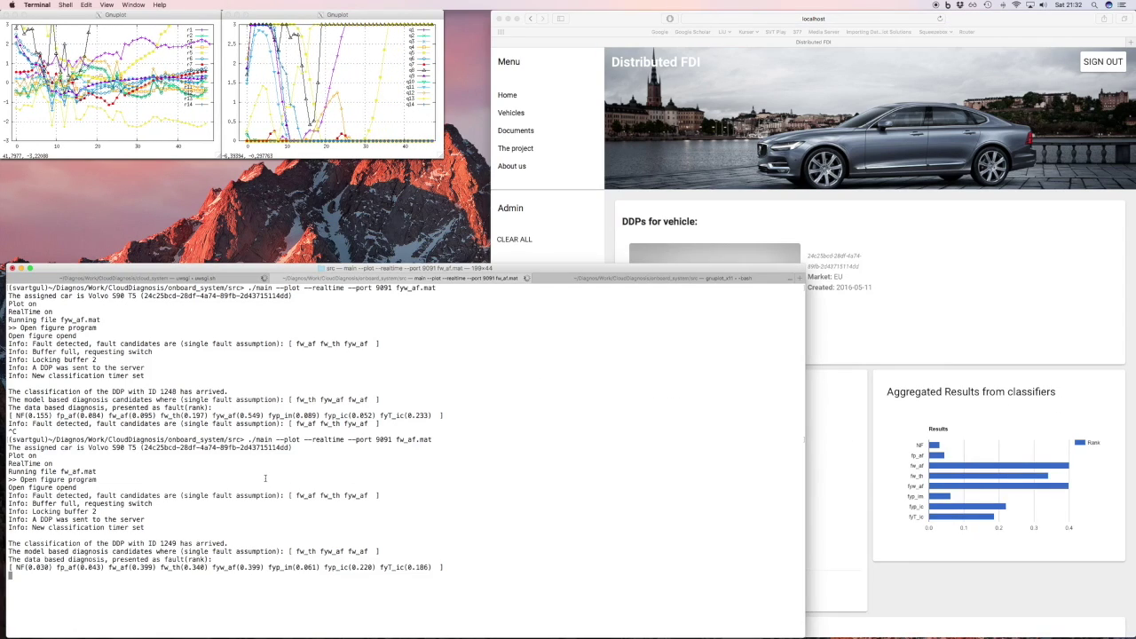
{"action": "key", "text": "ctrl+c"}
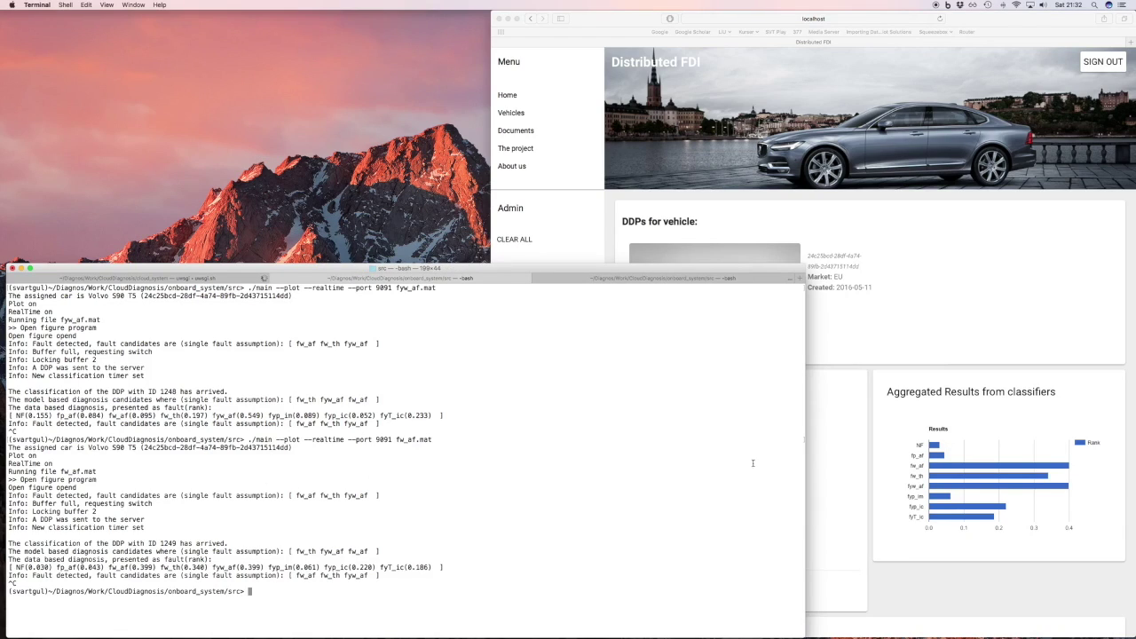
{"action": "left_click", "coordinate": [968, 445]}
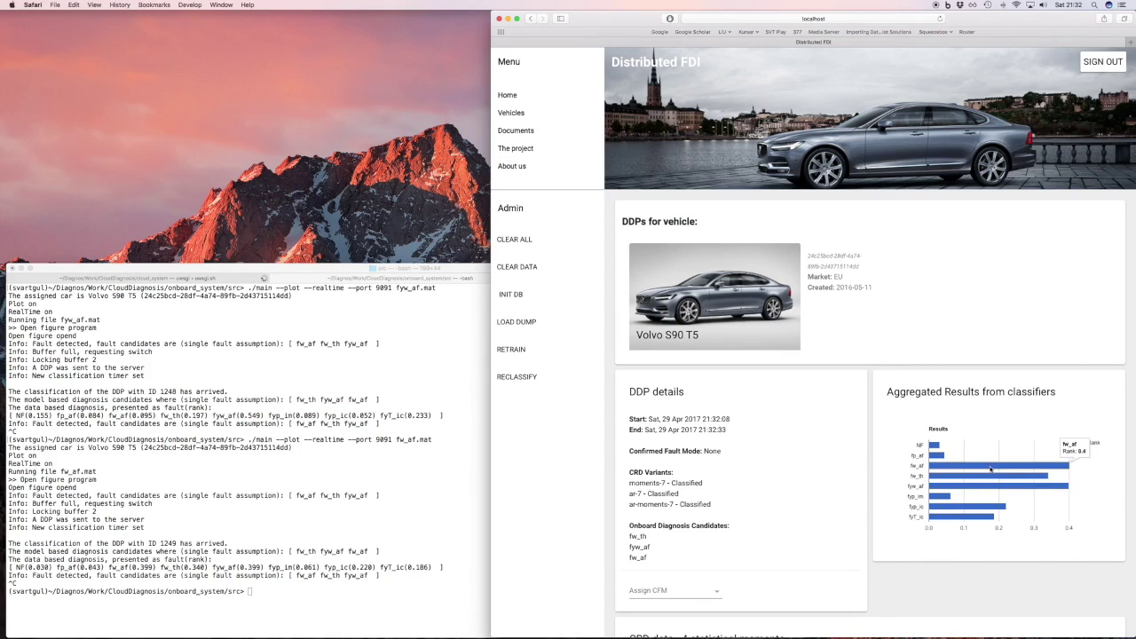
{"action": "scroll", "coordinate": [973, 472], "scroll_direction": "down", "scroll_amount": 5}
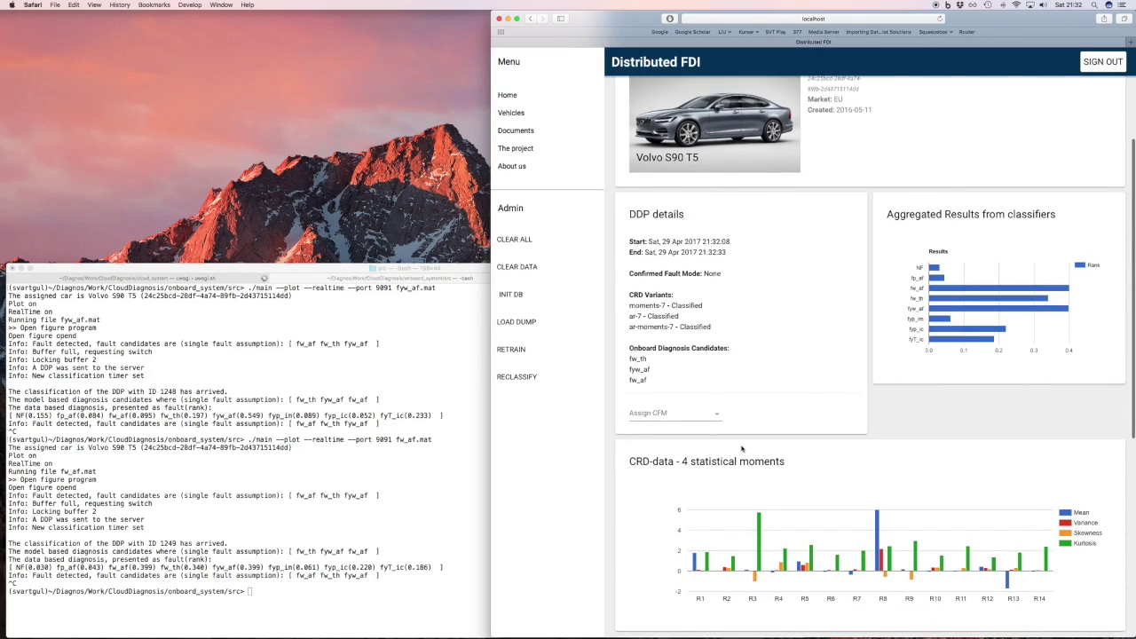
Assign fw_af as DDP 1249's confirmed fault mode, then retrain and reclassify the stored DDPs.
{"action": "left_click", "coordinate": [716, 415]}
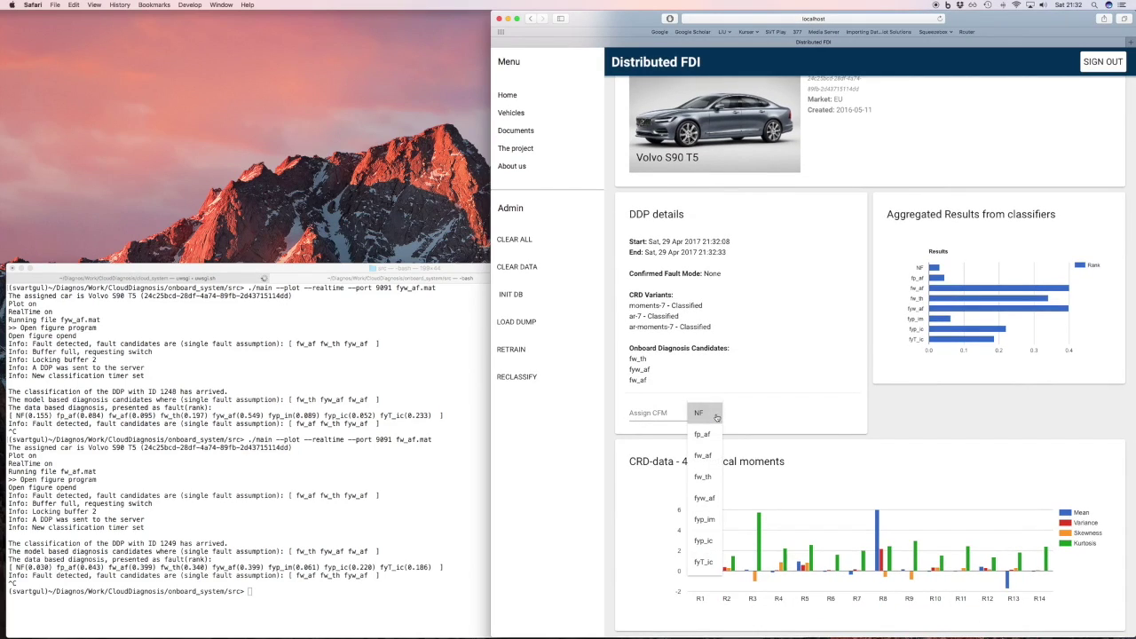
{"action": "left_click", "coordinate": [703, 456]}
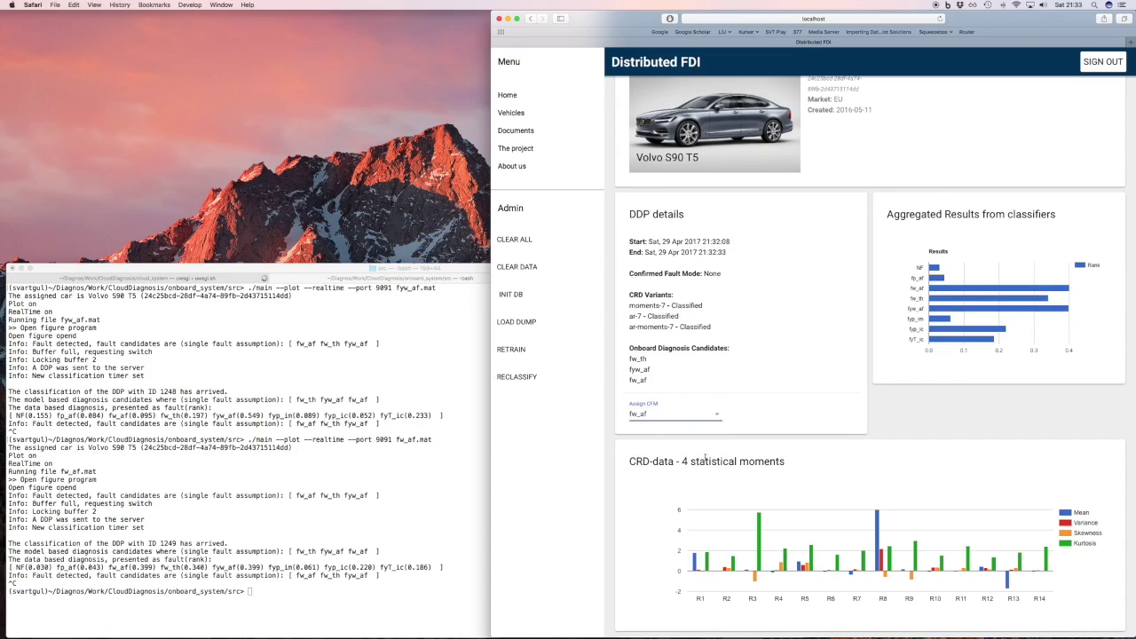
{"action": "key", "text": "space"}
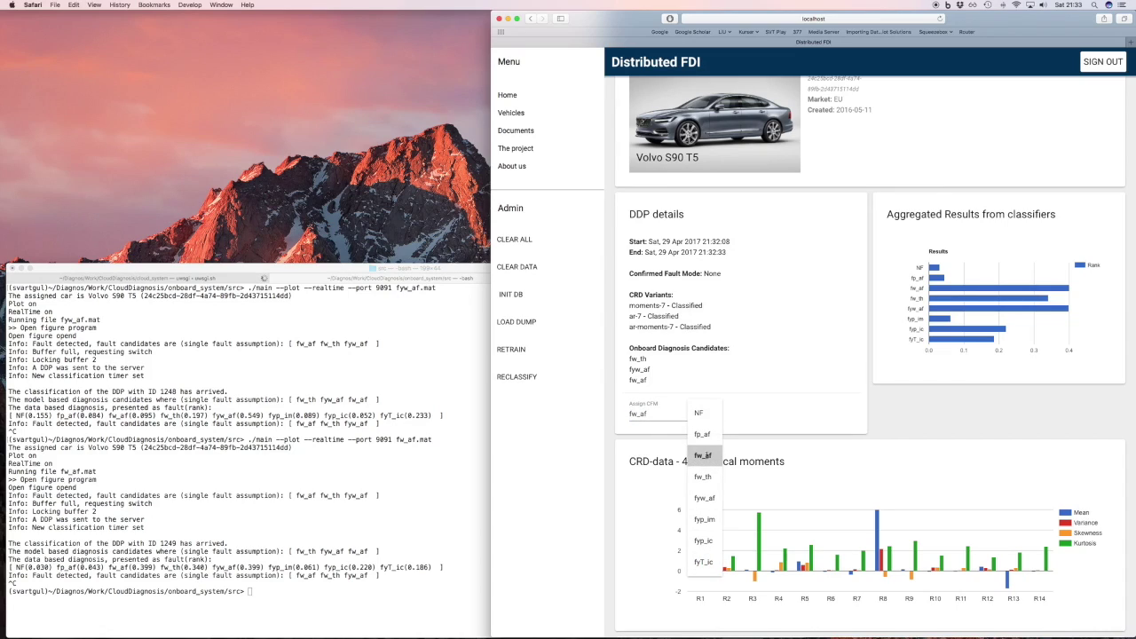
{"action": "key", "text": "Return"}
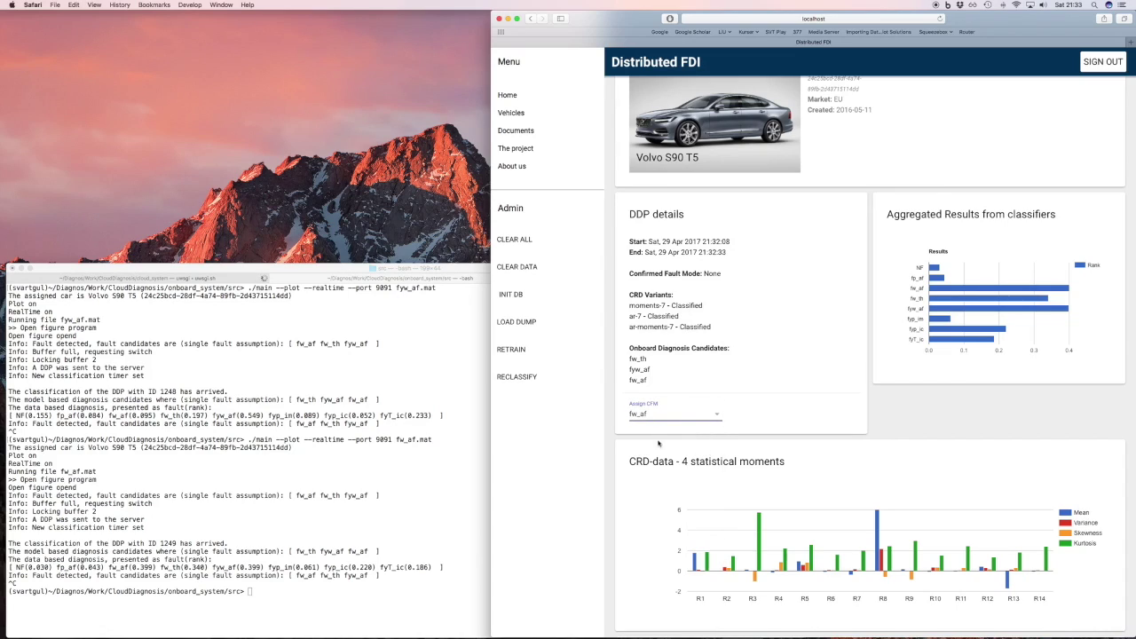
{"action": "left_click", "coordinate": [512, 350]}
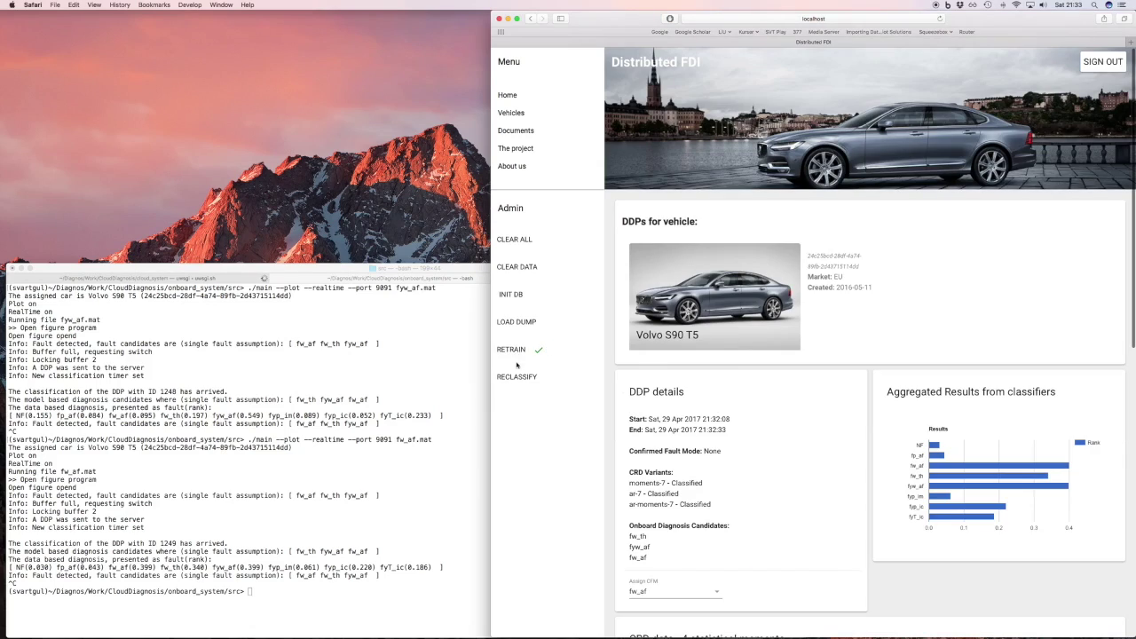
{"action": "left_click", "coordinate": [516, 379]}
Rerun ./main --plot --realtime --port 9091 fw_af.mat in Terminal.
{"action": "left_click", "coordinate": [512, 113]}
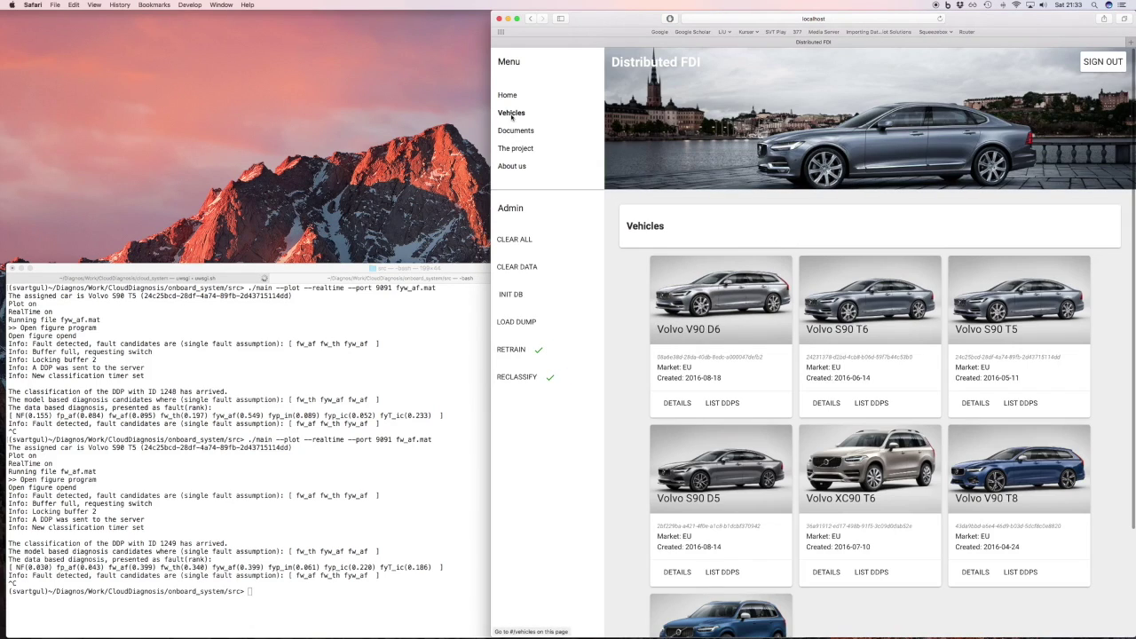
{"action": "left_click", "coordinate": [334, 495]}
{"action": "key", "text": "Up"}
{"action": "key", "text": "Return"}
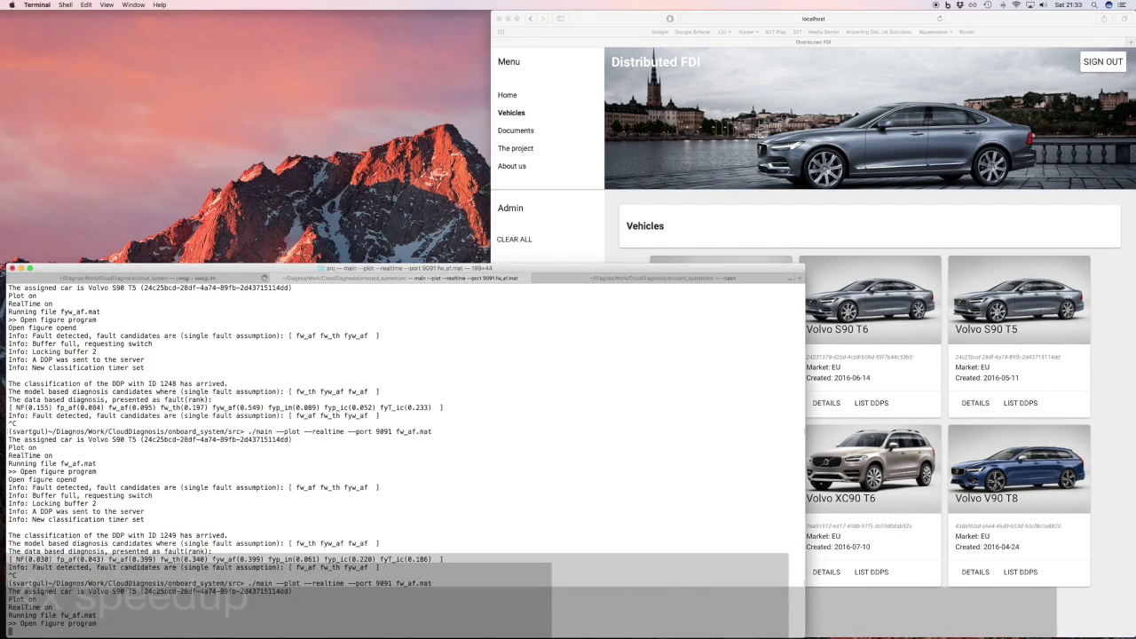
{"action": "left_click", "coordinate": [594, 284]}
{"action": "left_click", "coordinate": [400, 278]}
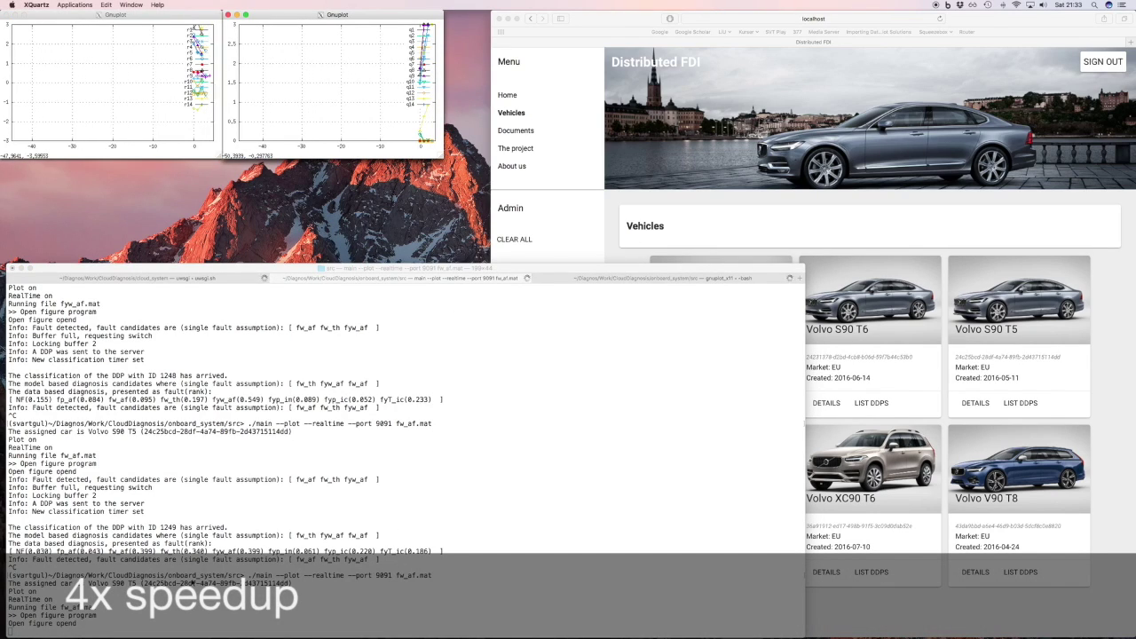
List the Volvo S90 T5's DDPs to see the newly classified DDP 1250.
{"action": "left_click", "coordinate": [1030, 405]}
{"action": "left_click", "coordinate": [1020, 403]}
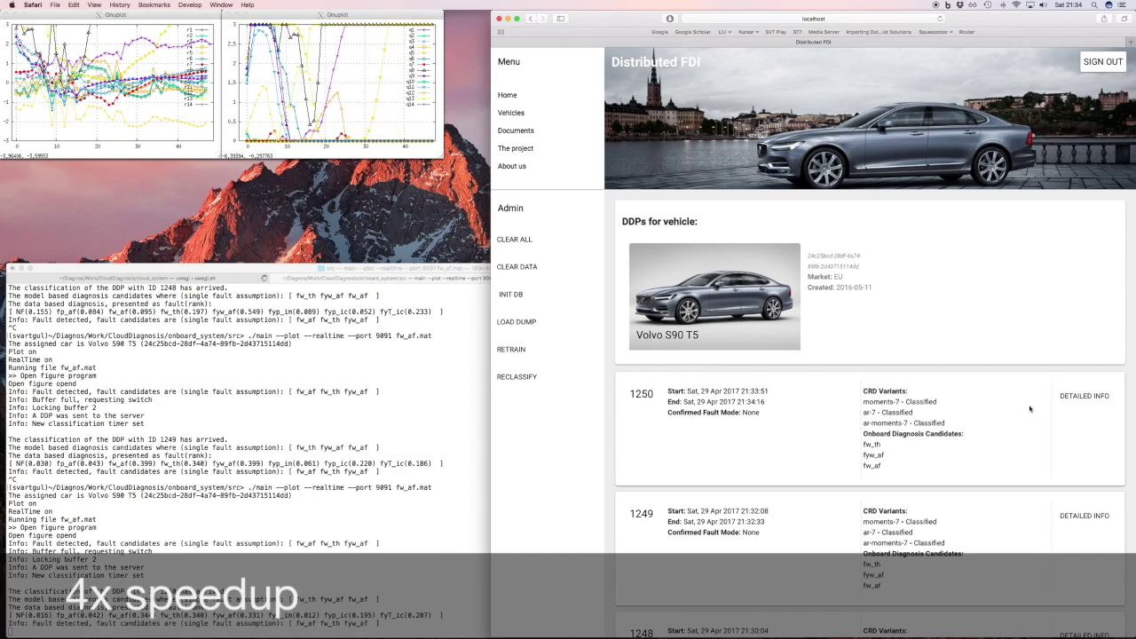
{"action": "left_click", "coordinate": [362, 533]}
Stop the onboard program and view DDP 1250's classifier ranking, with fw_af at 0.344.
{"action": "key", "text": "ctrl+c"}
{"action": "left_click", "coordinate": [1074, 414]}
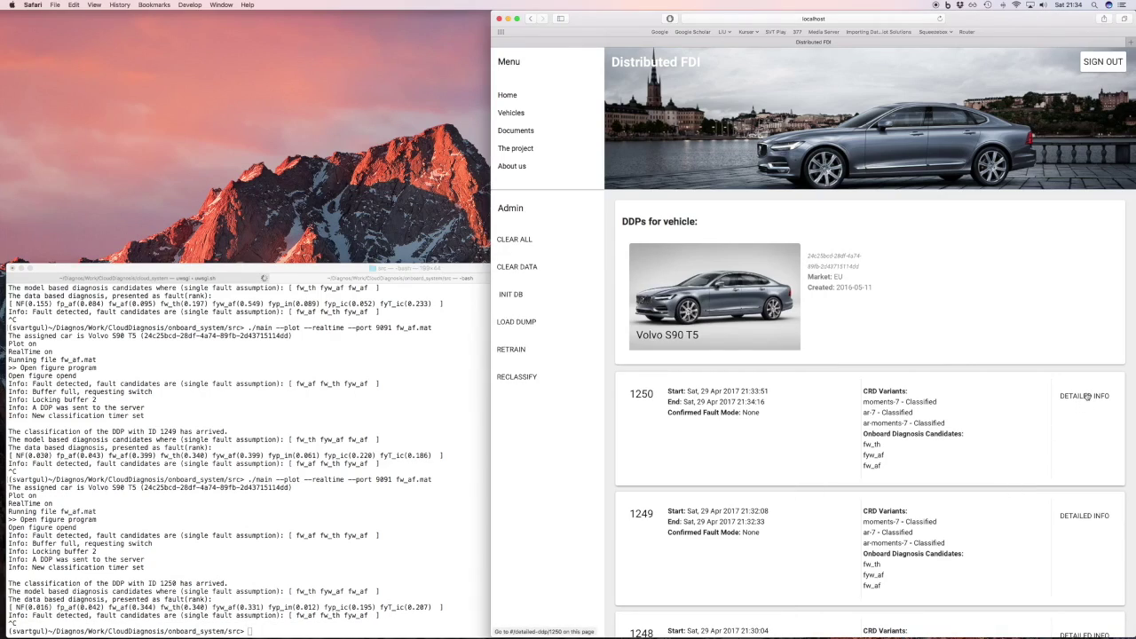
{"action": "left_click", "coordinate": [1085, 395]}
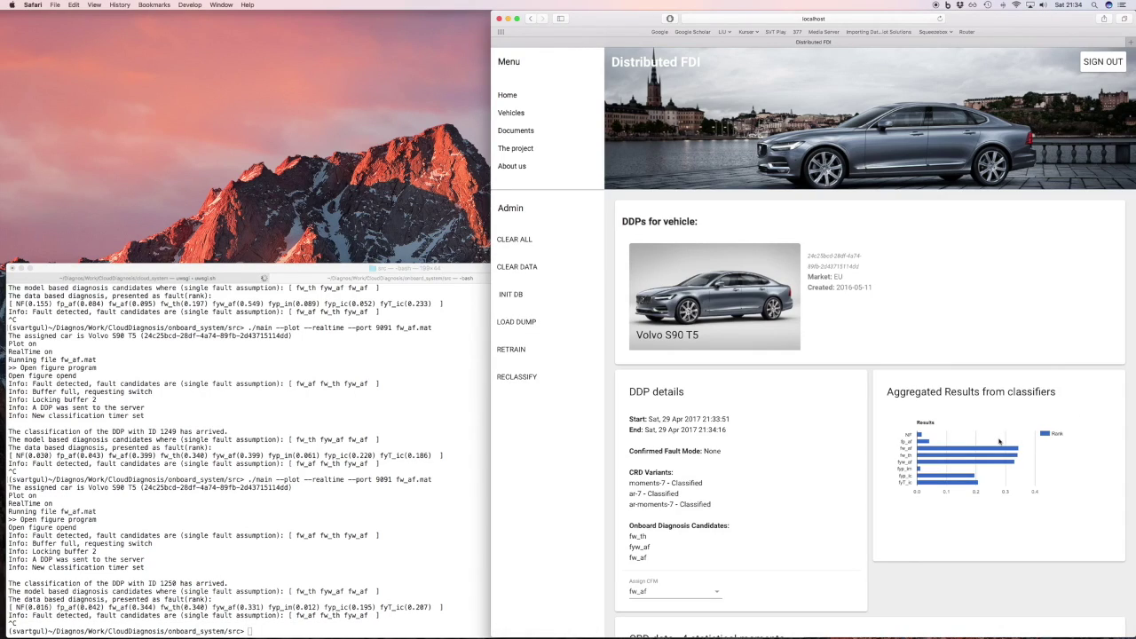
{"action": "mouse_move", "coordinate": [1002, 449]}
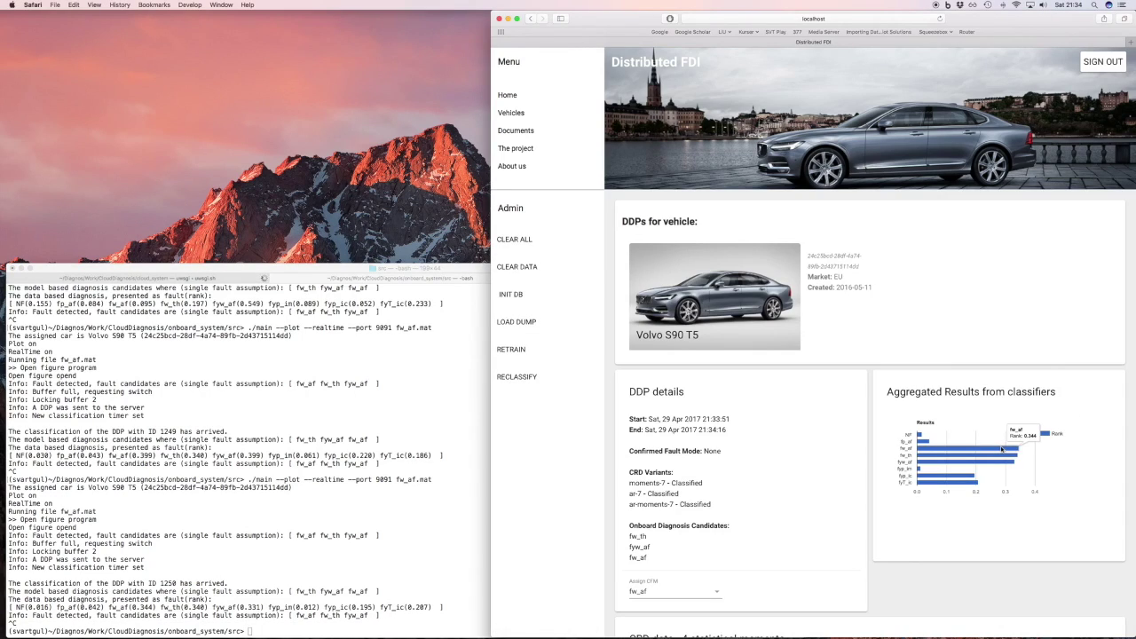